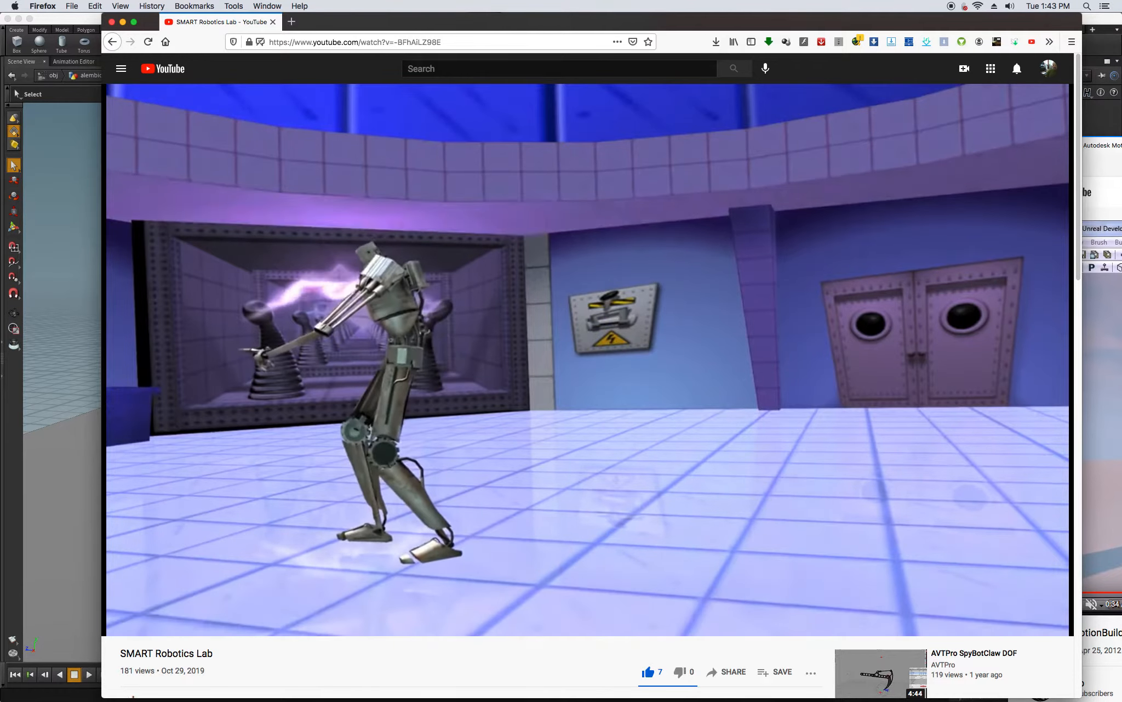
Open the videos AVTPro SpyBotClaw DOF and AVTPro Spank Dance Olde School Funk, pausing each one
scroll(1076, 140, down, 1)
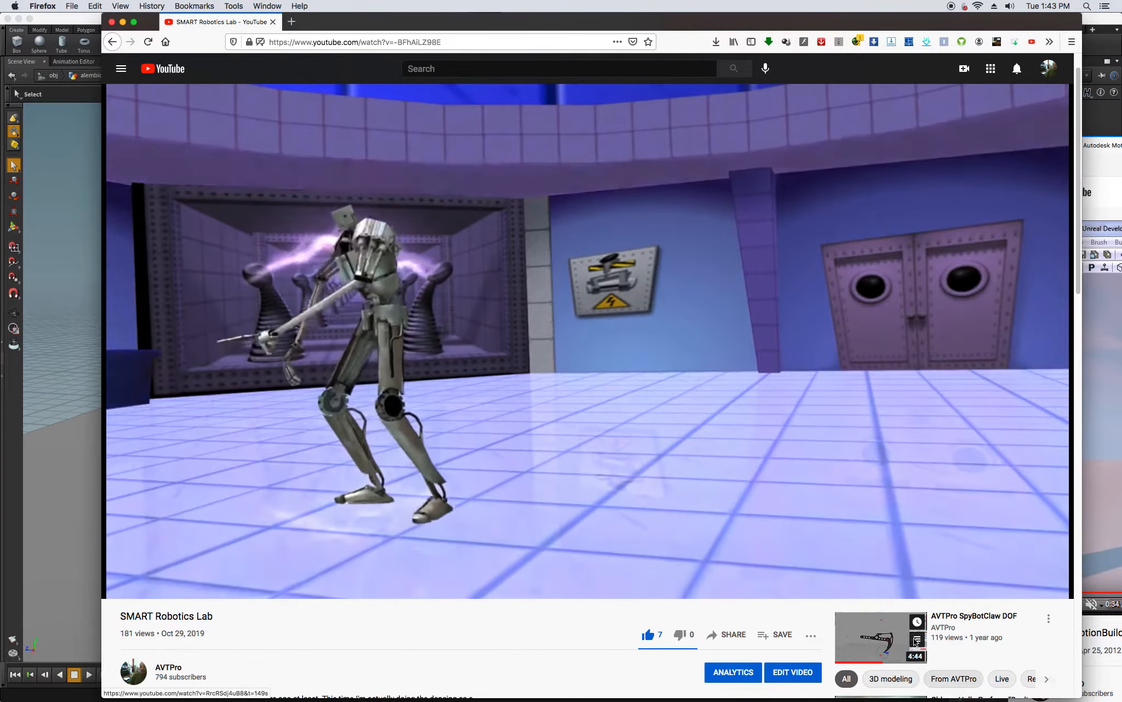
click(881, 641)
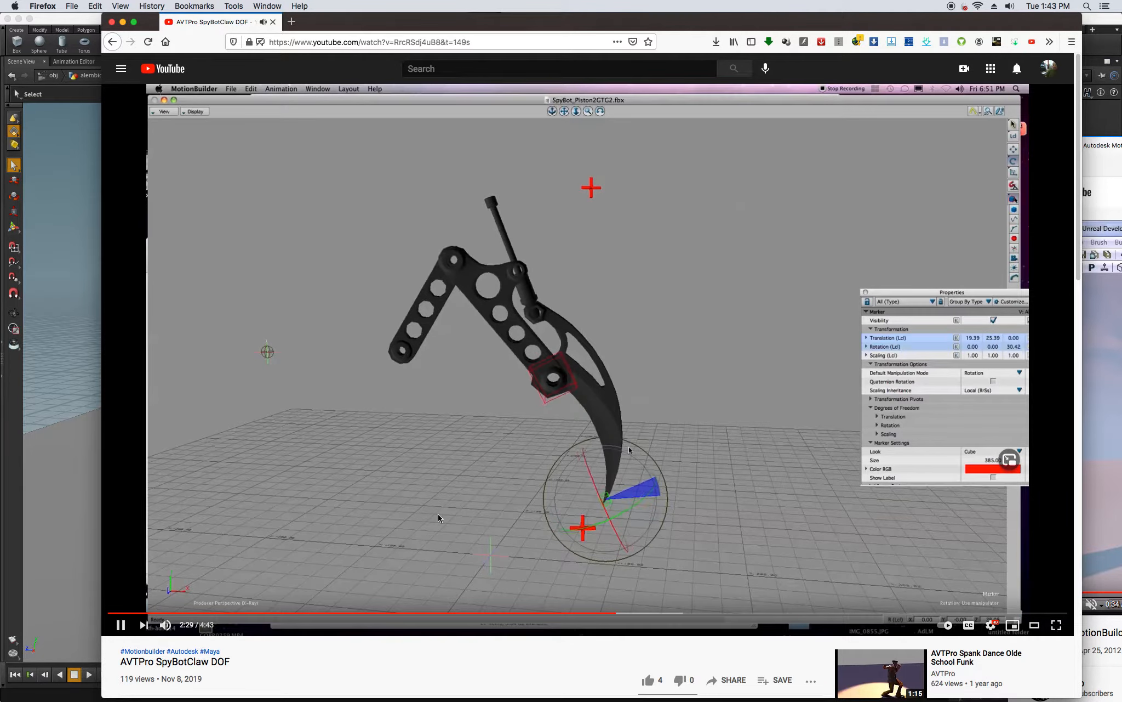
click(122, 628)
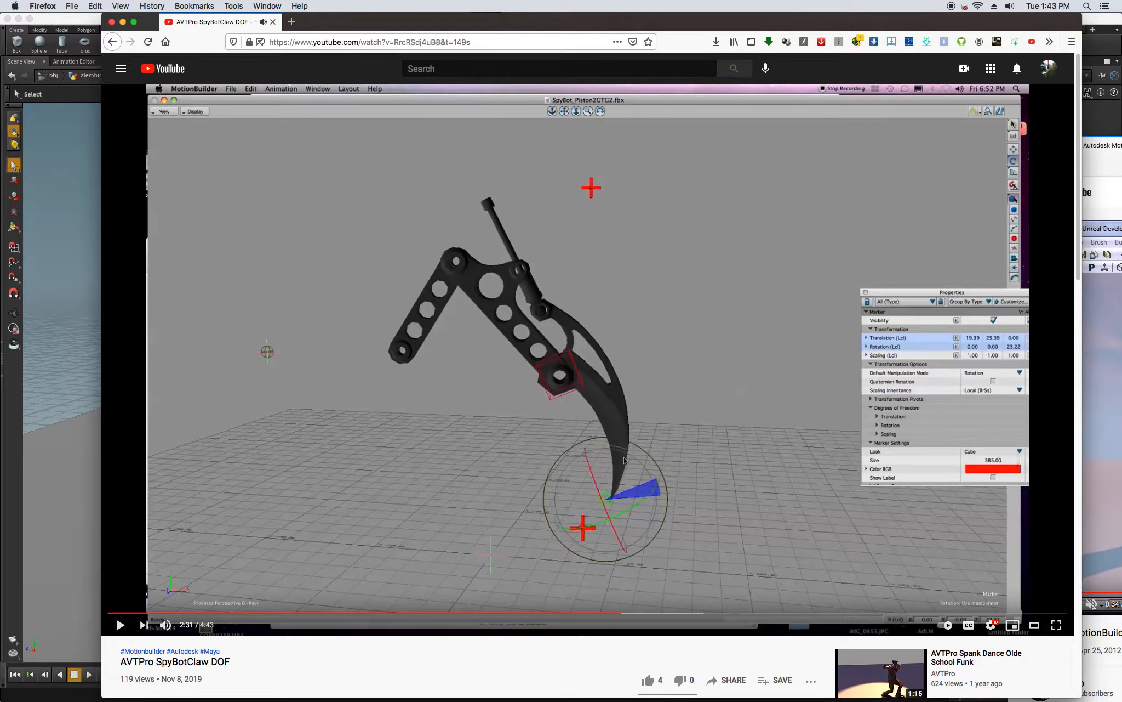
scroll(1080, 143, down, 3)
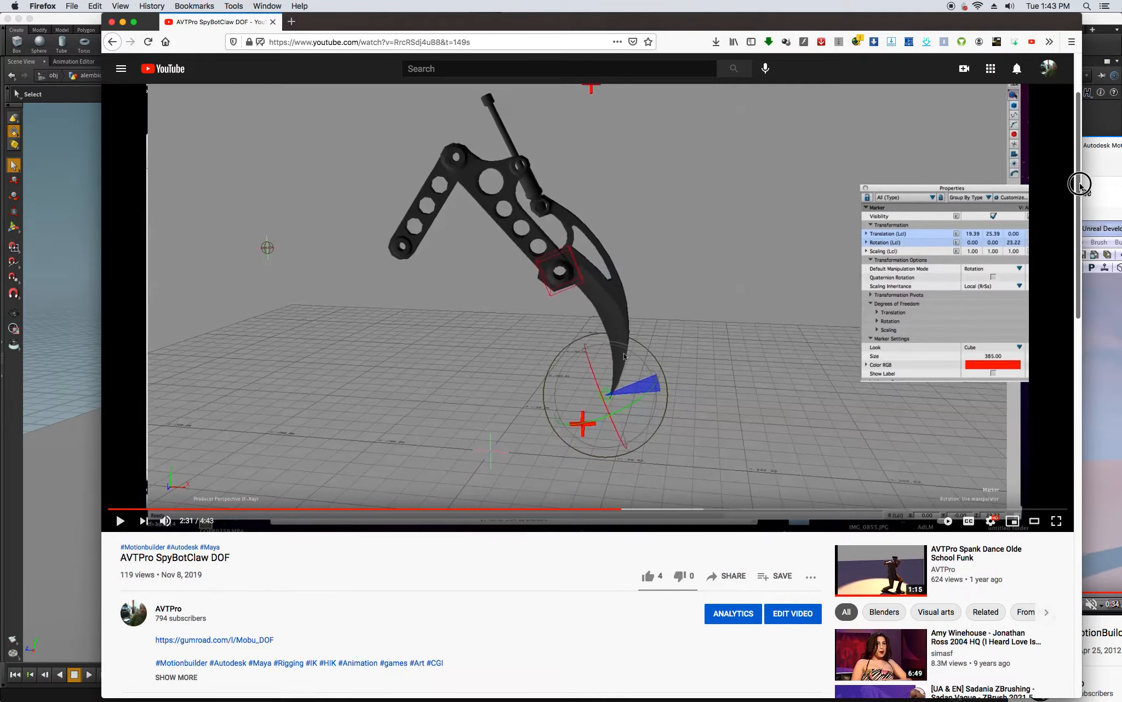
click(868, 582)
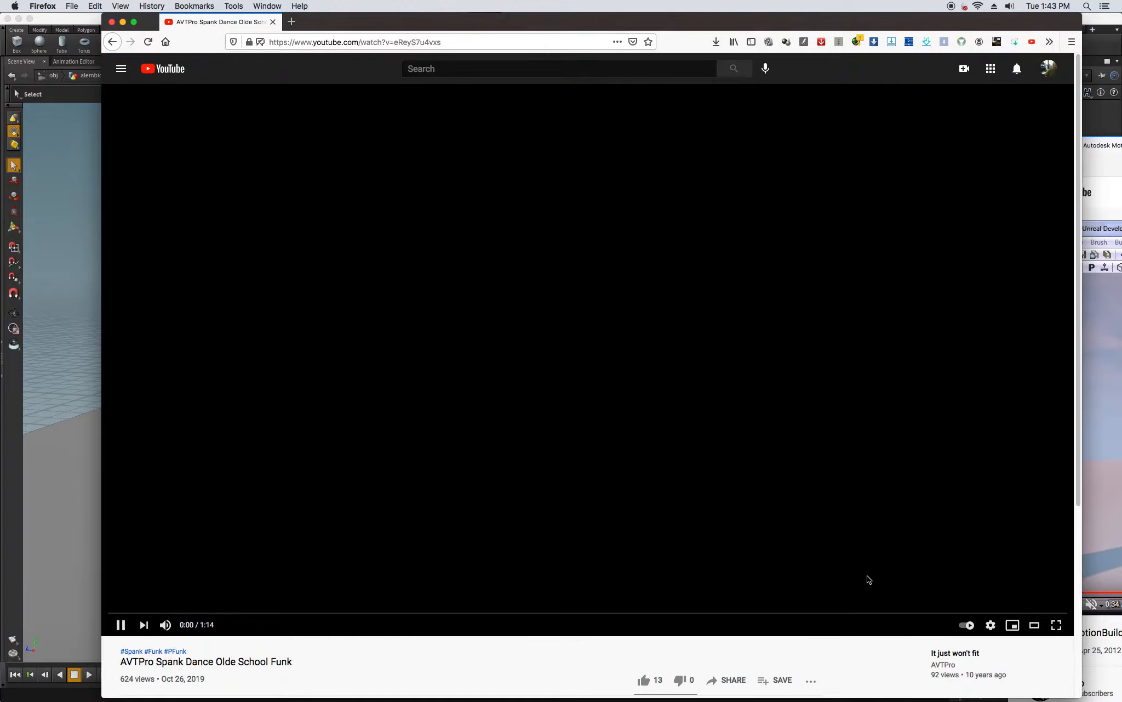
click(121, 625)
Open the AVTPro channel's uploaded videos, replay AVT Crag The Ruiner from near its start, and pause it
click(1048, 67)
click(959, 133)
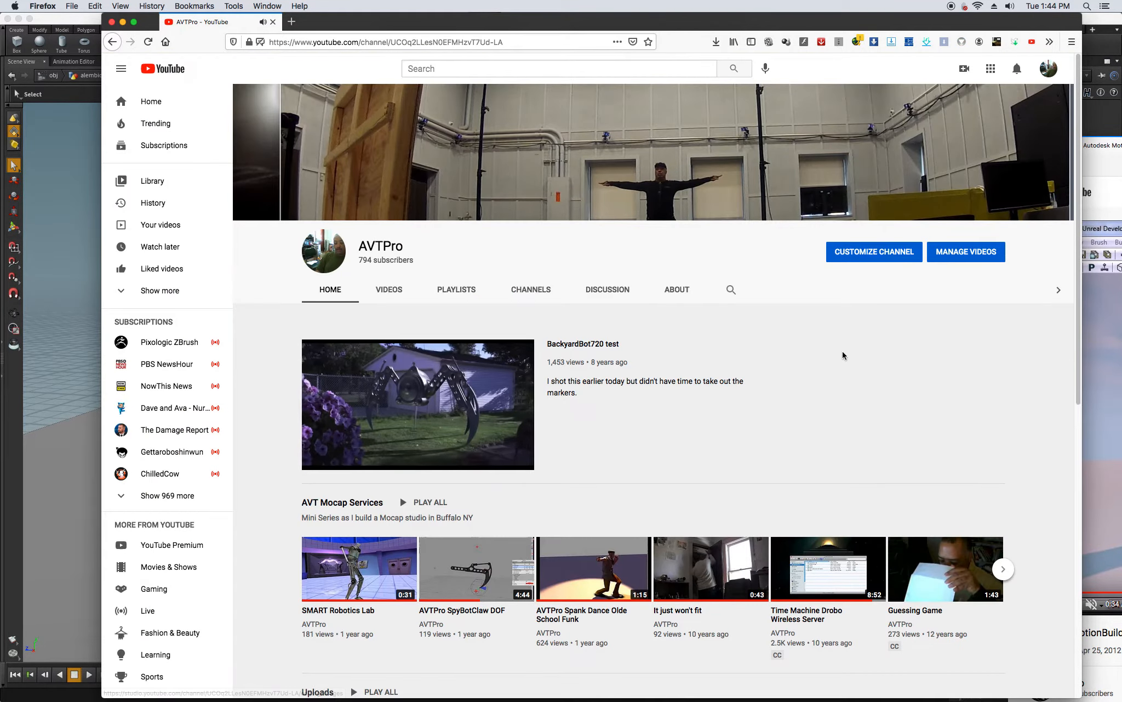
click(394, 289)
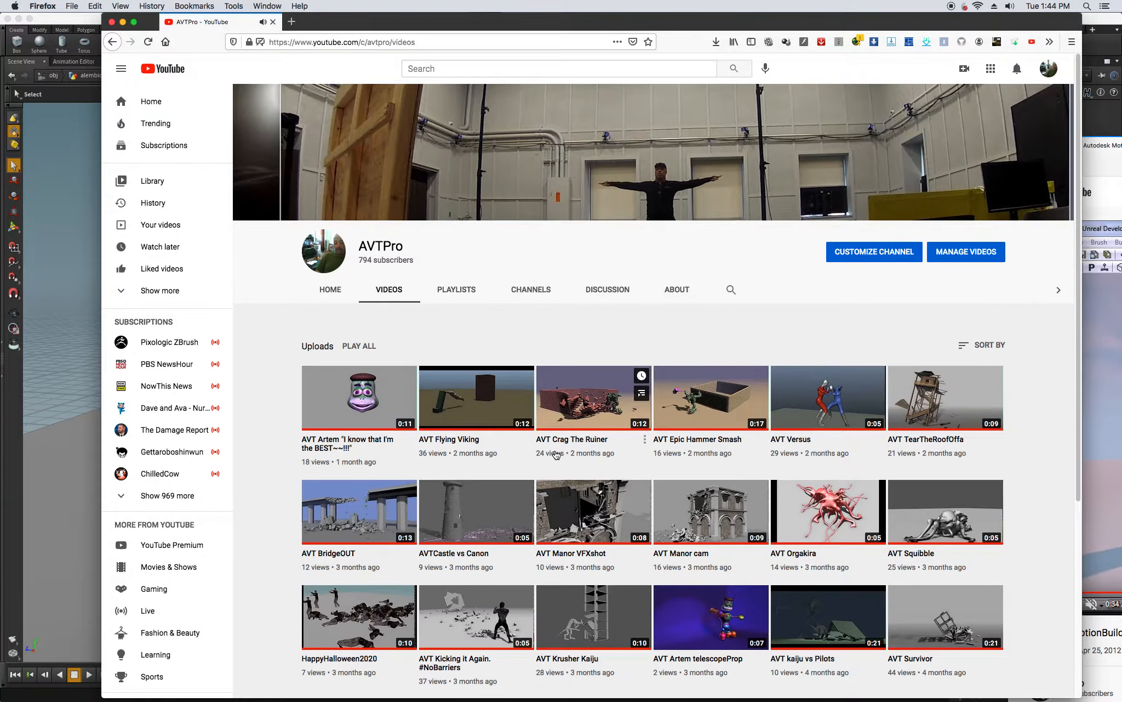
click(576, 395)
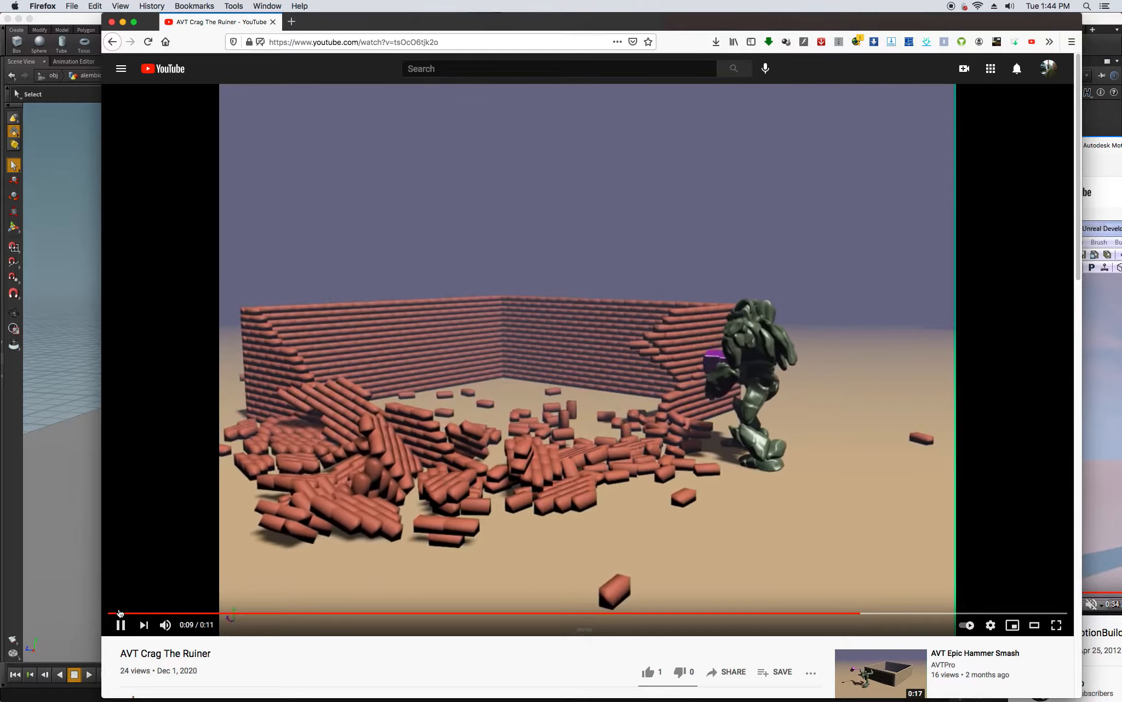
click(140, 612)
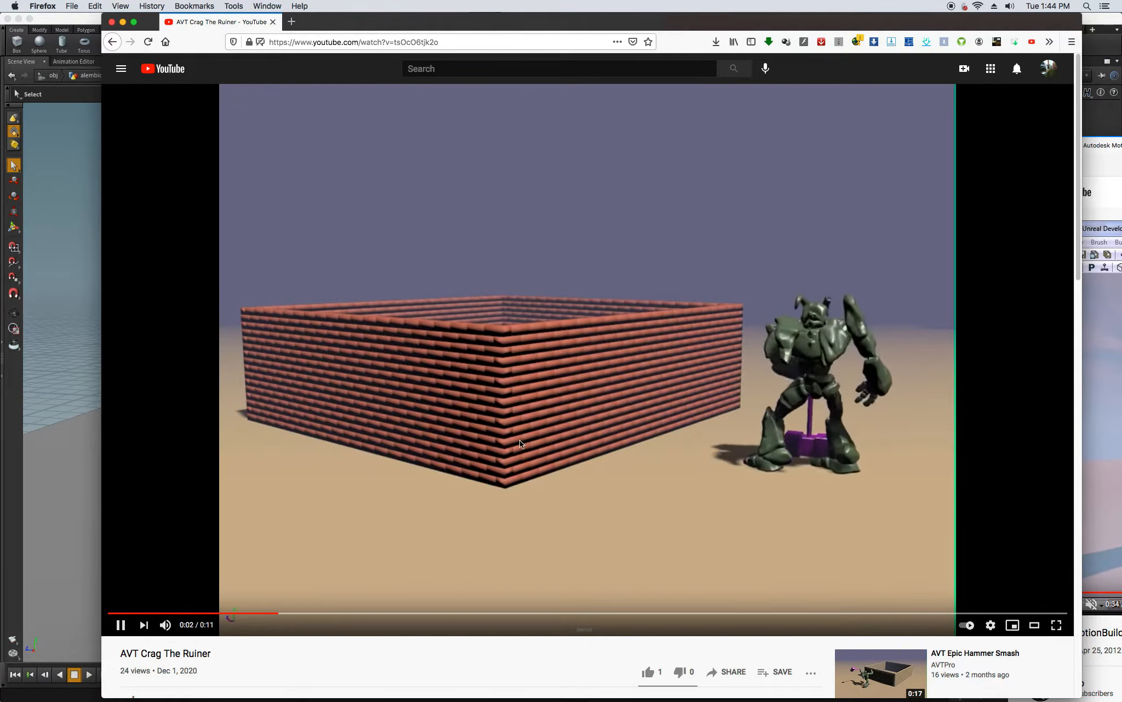
click(120, 624)
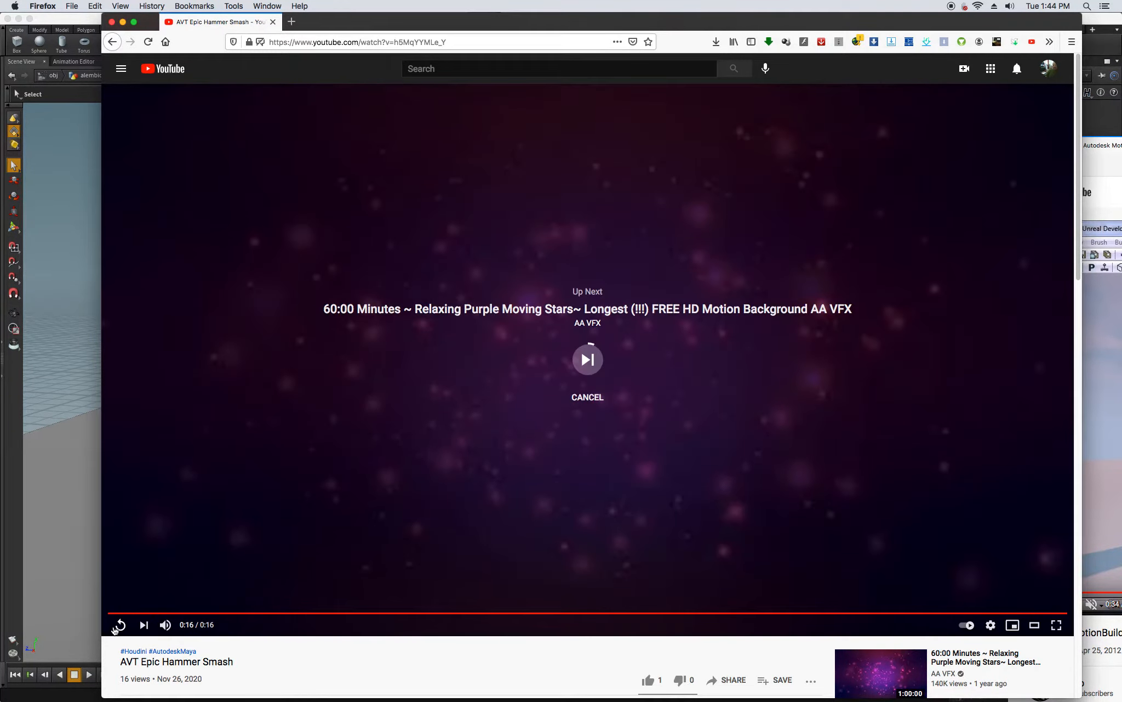
Replay the AVT Epic Hammer Smash video and pause it
click(117, 626)
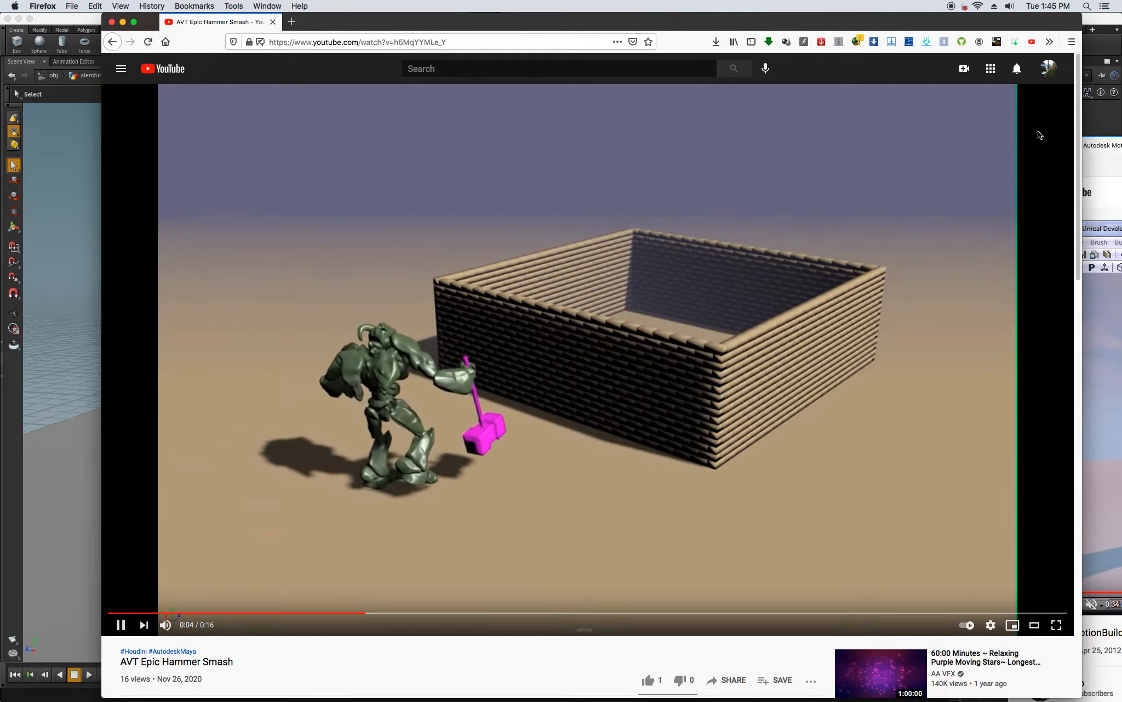
mouse_move(1076, 111)
mouse_down()
mouse_move(1075, 169)
mouse_move(1064, 100)
mouse_up()
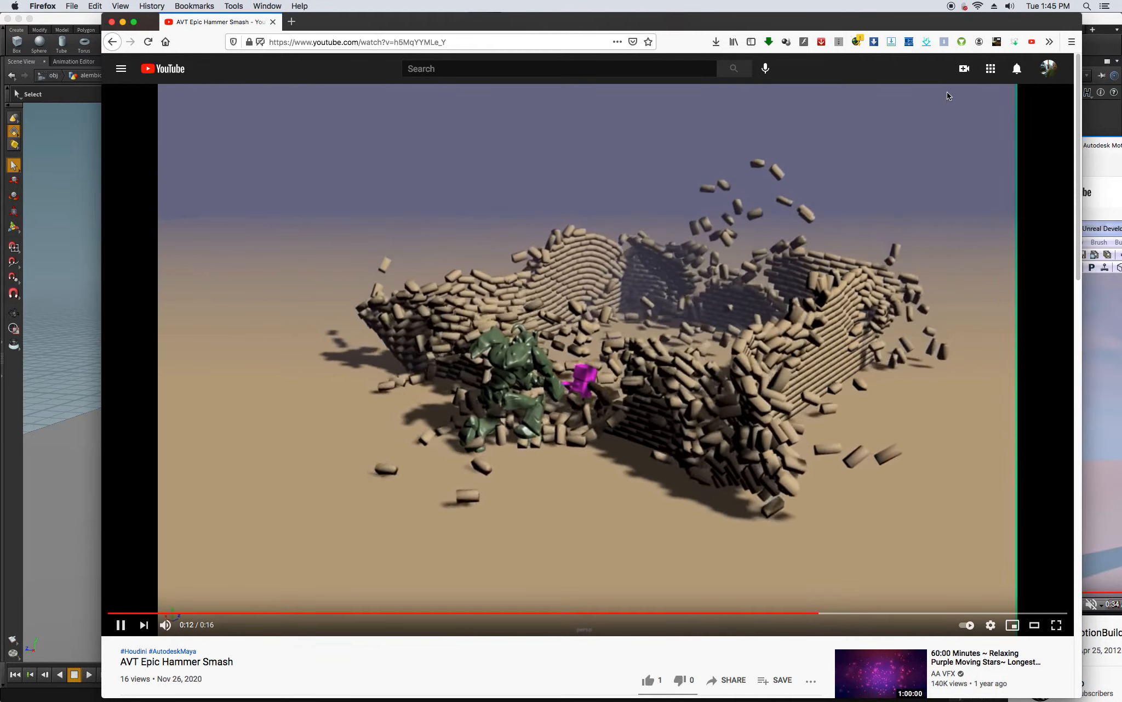
click(121, 625)
Bring up the Autodesk MotionBuilder motion capture pipeline video, rewind it slightly, play a section, and pause it
drag(1118, 146, 394, 7)
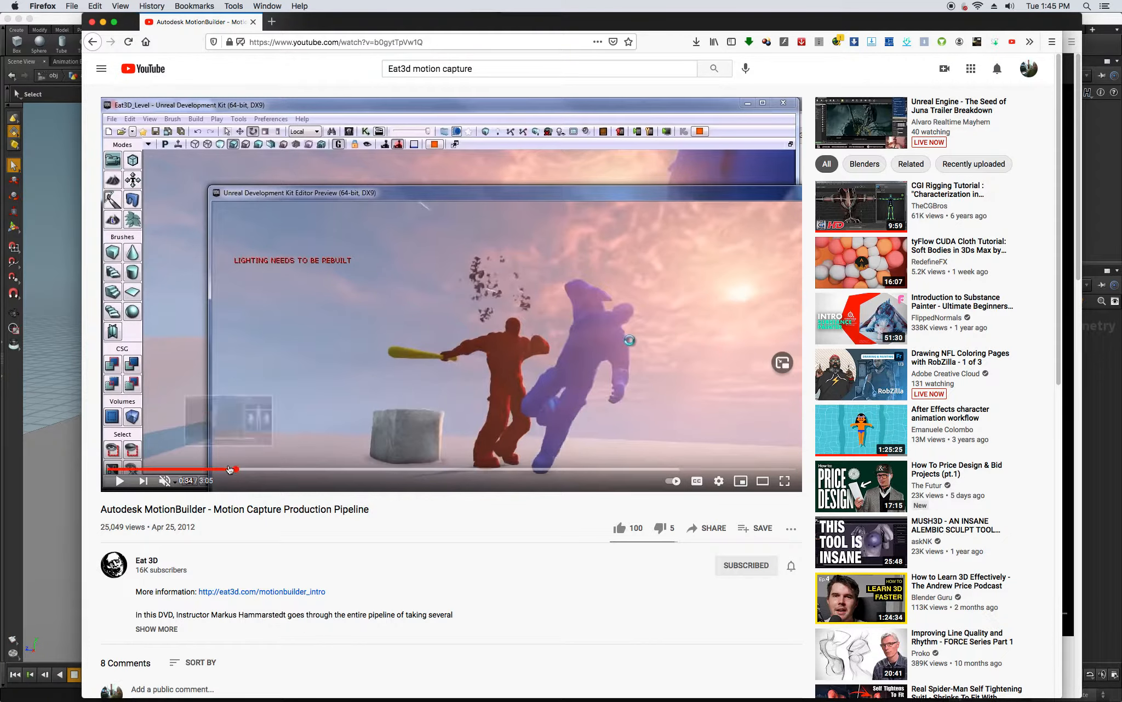
click(228, 469)
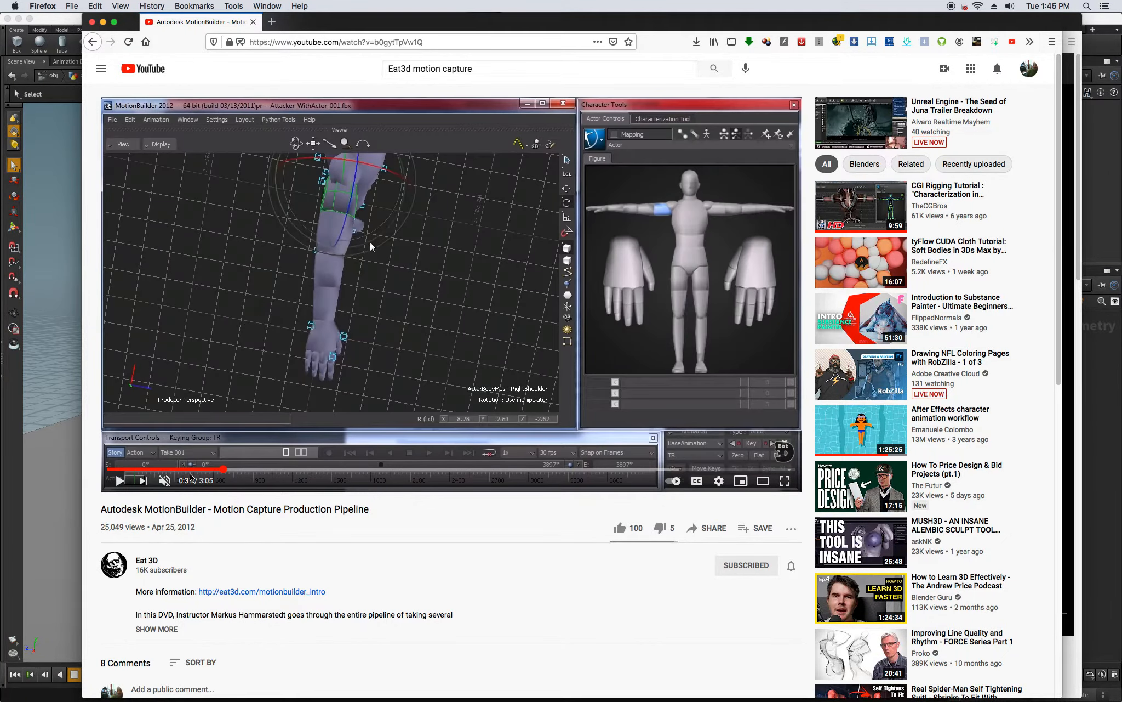
click(121, 480)
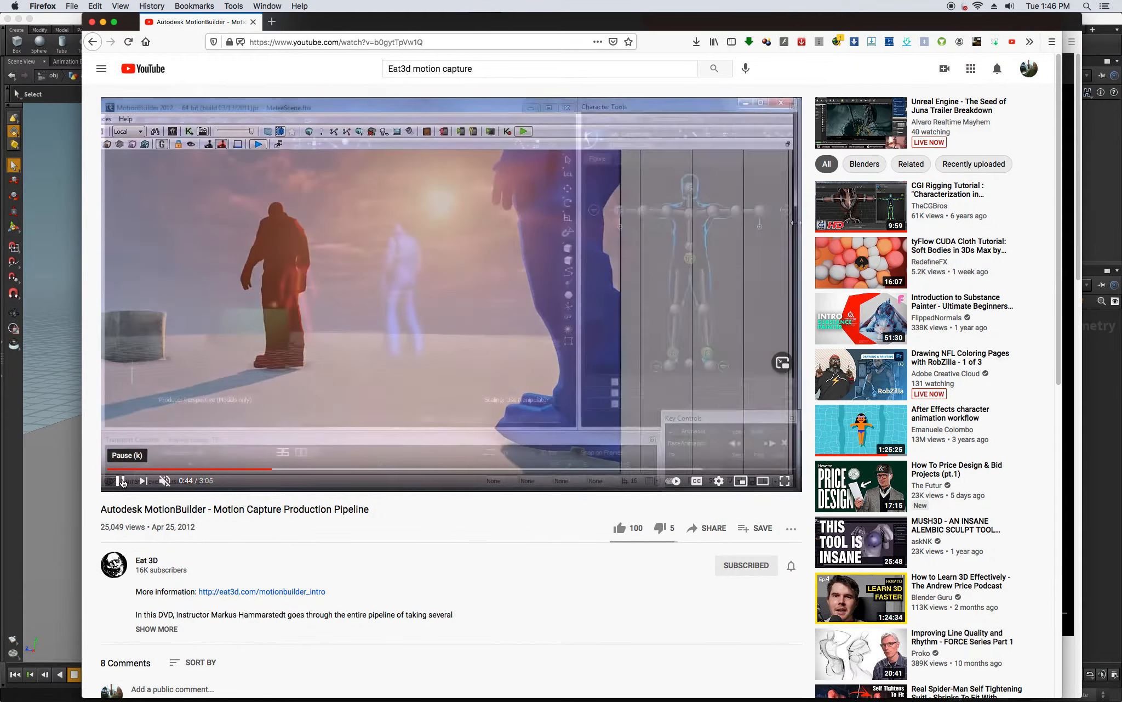
click(123, 483)
Switch to Houdini FX, select the sword in the scene, and re-enter the alembic1 network from the object level
click(59, 356)
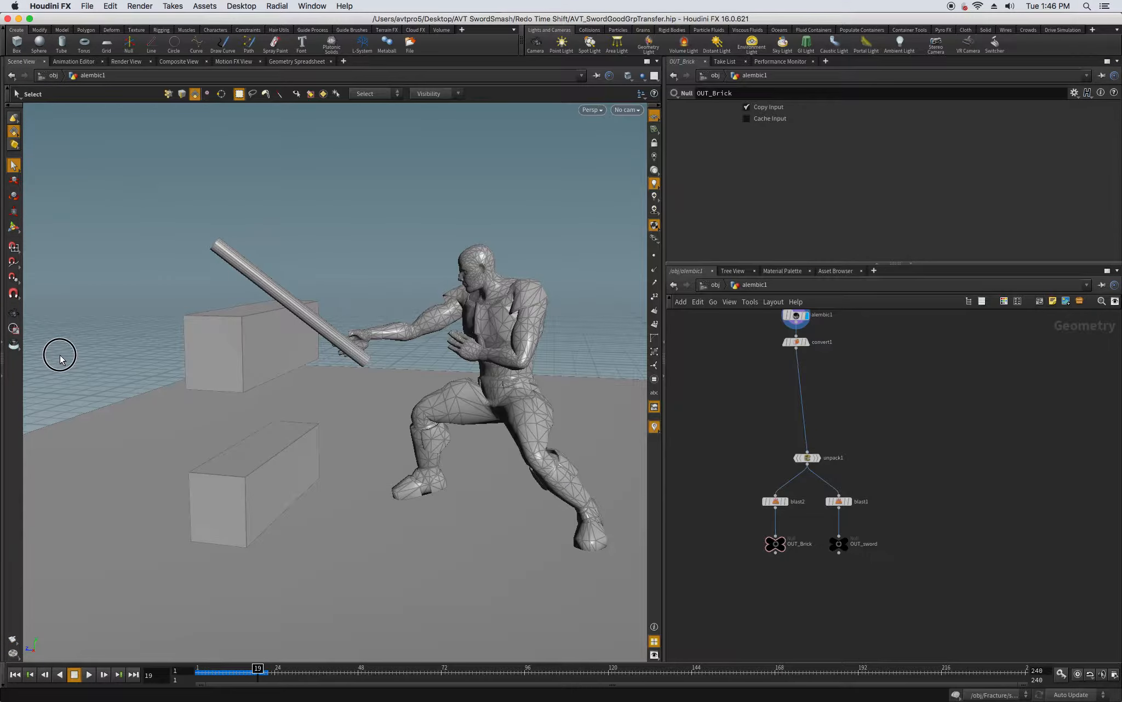
click(337, 357)
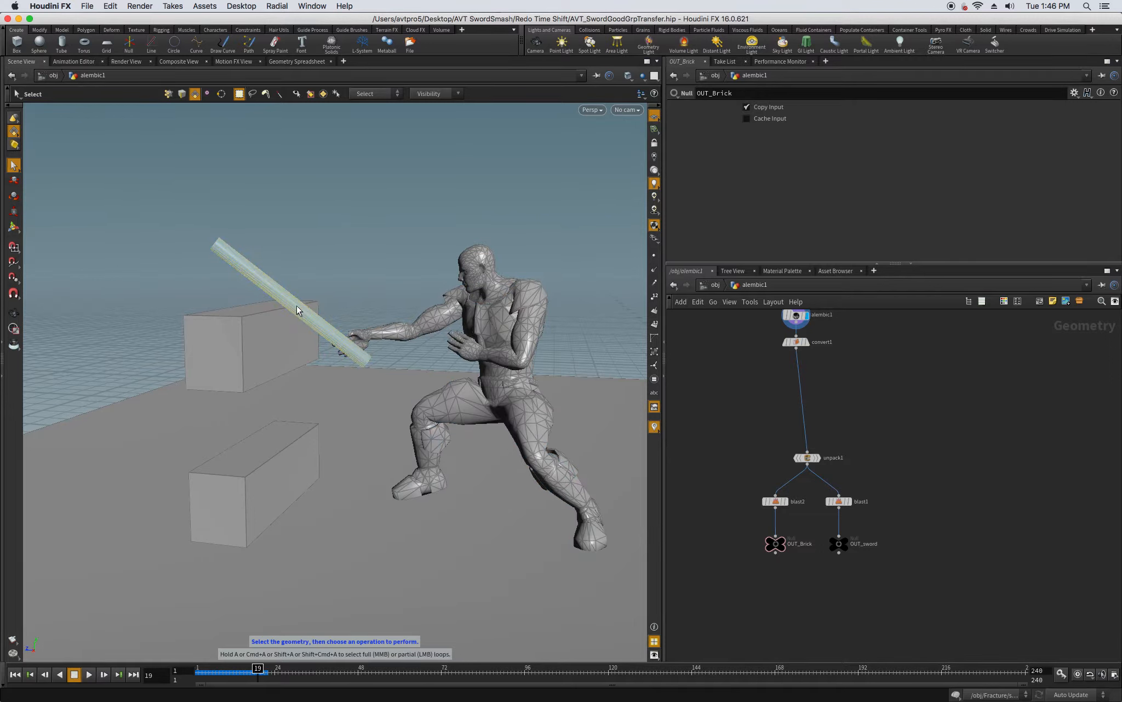
click(715, 284)
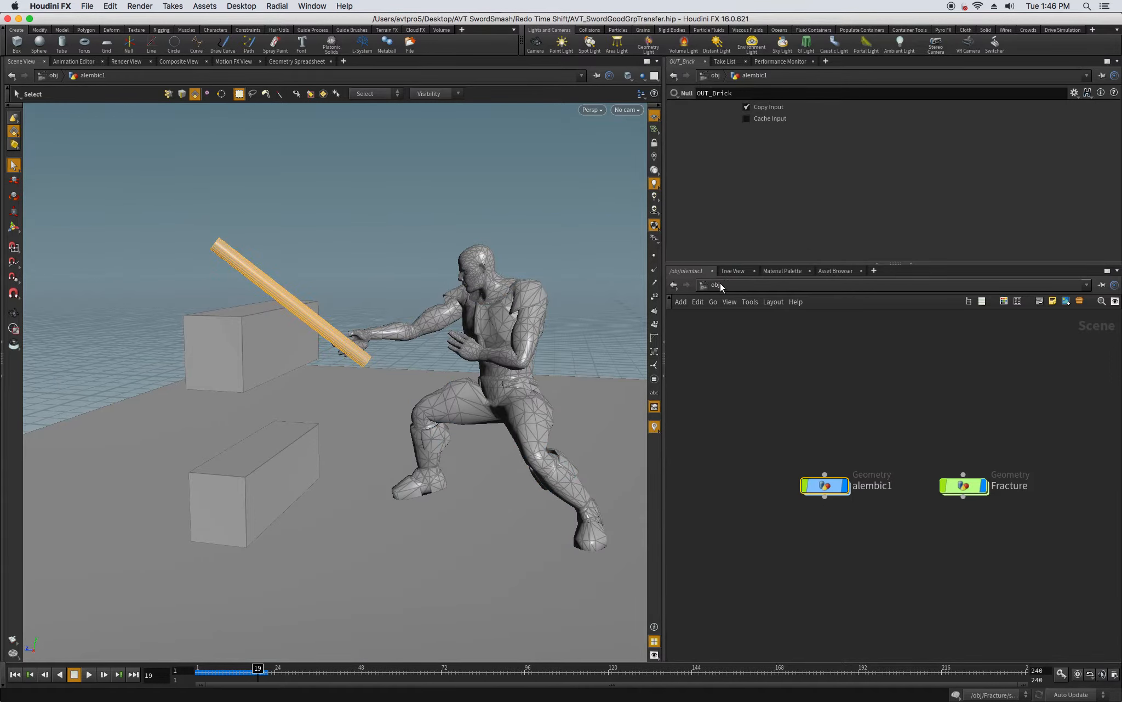
click(843, 349)
click(830, 485)
double_click(830, 485)
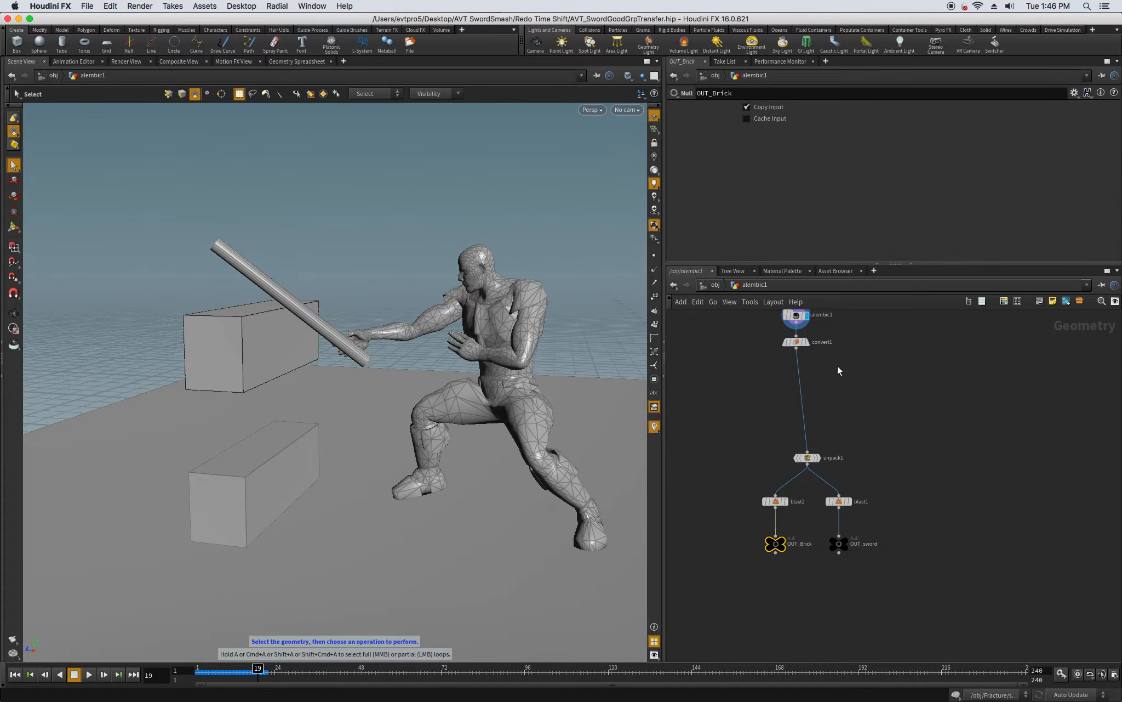
Inspect the parameters of the convert1 and unpack1 nodes in the alembic1 network
right_drag(843, 333, 843, 333)
middle_drag(843, 333, 843, 362)
click(804, 370)
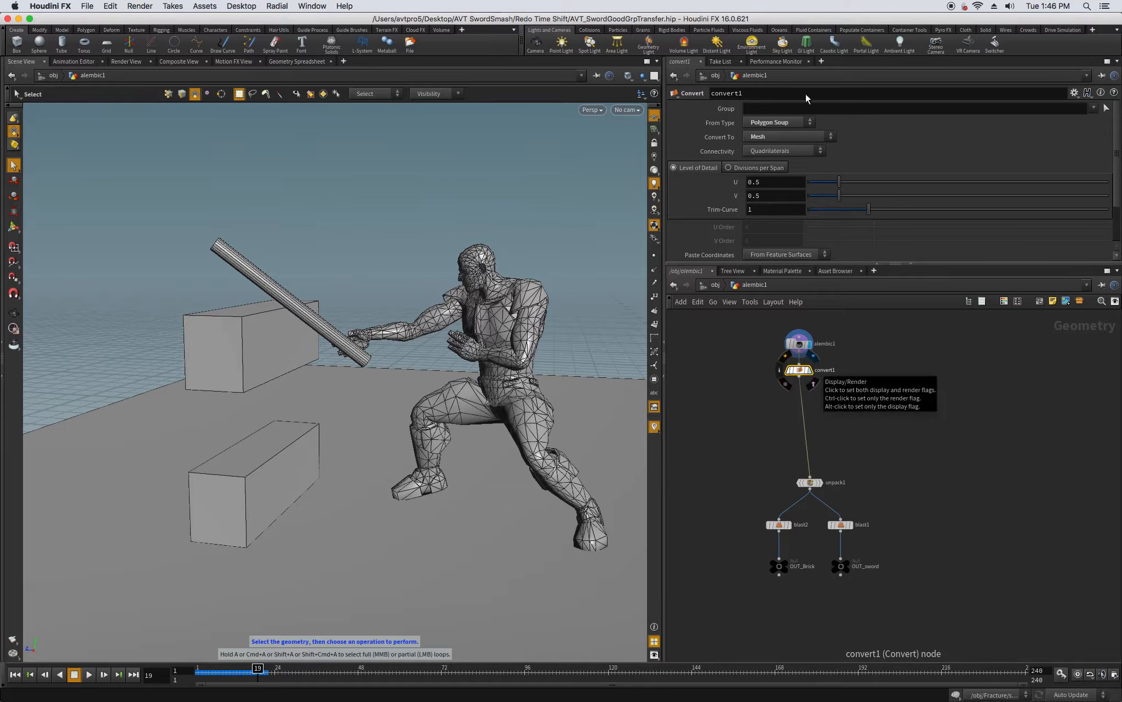
click(886, 398)
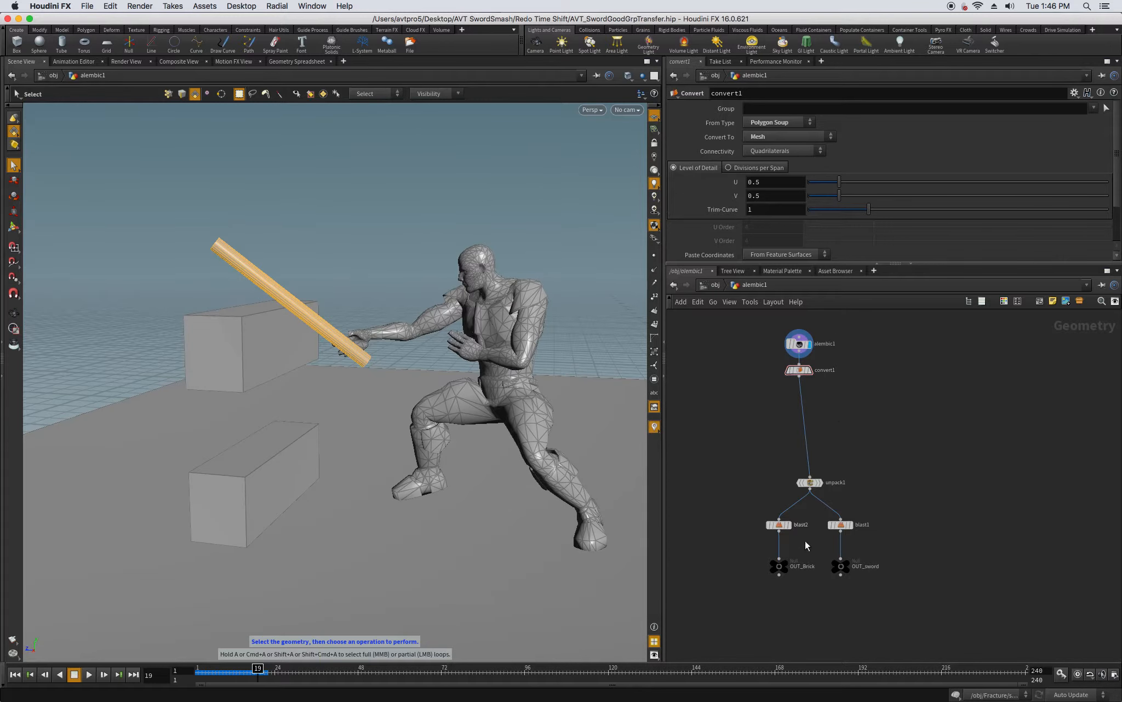
click(809, 483)
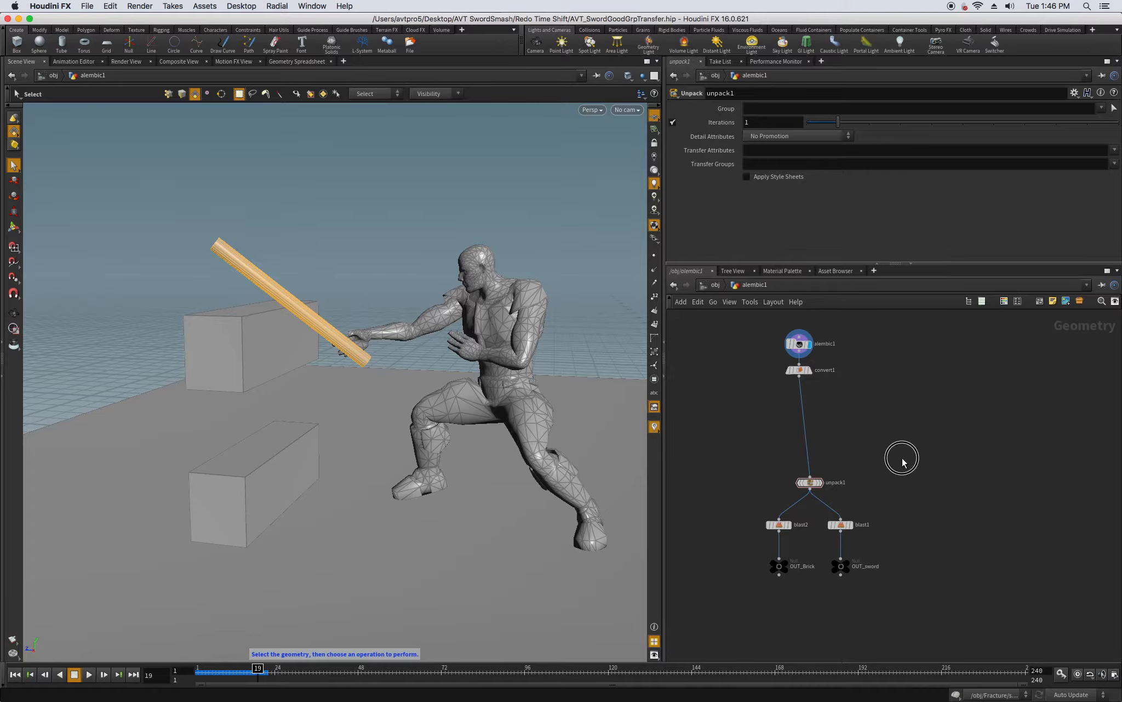
Display the outputs of blast2, blast1, and OUT_sword in turn to view the isolated brick and sword
click(792, 531)
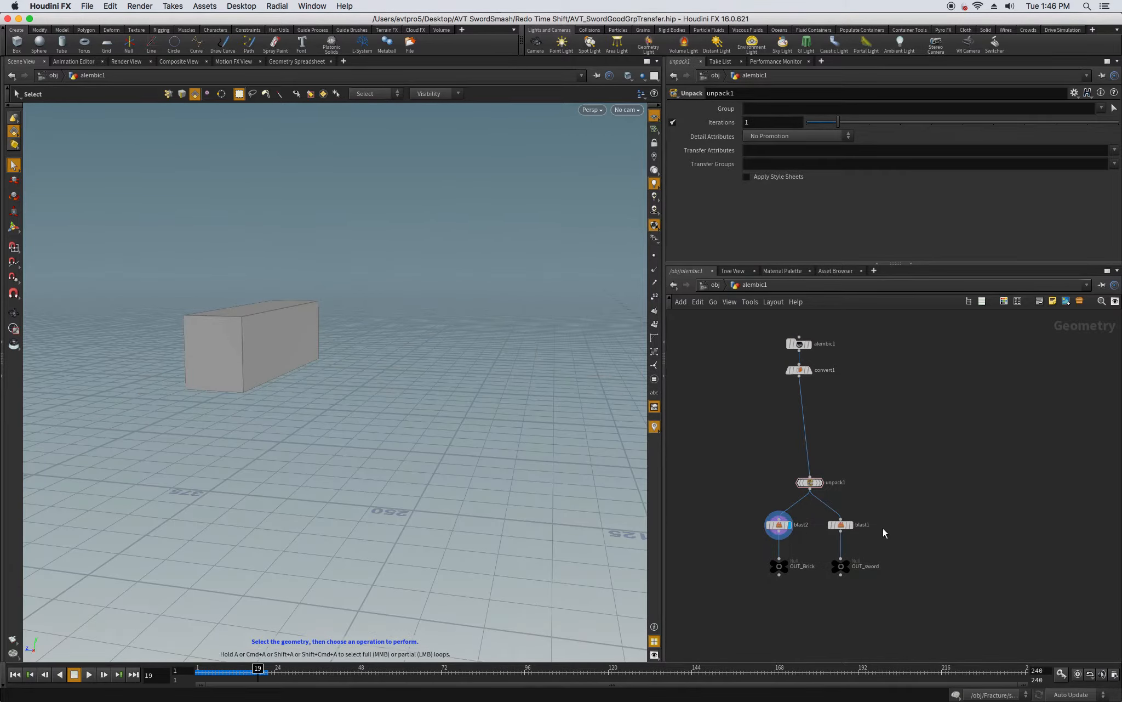
drag(851, 531, 856, 529)
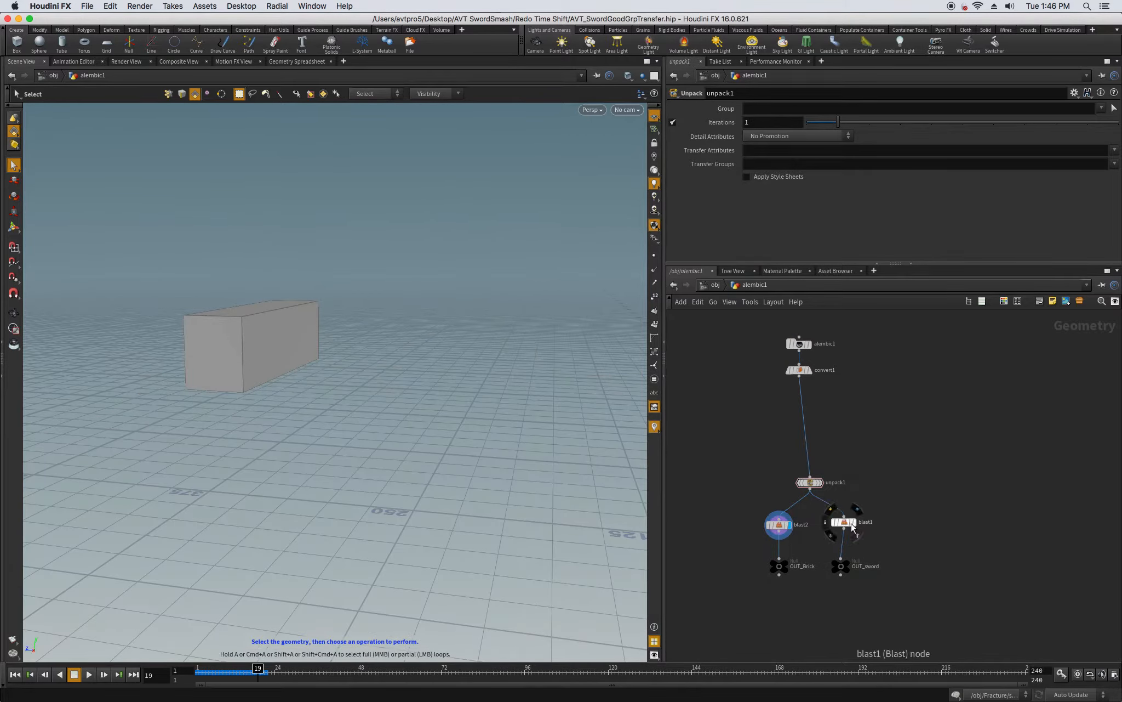
click(856, 526)
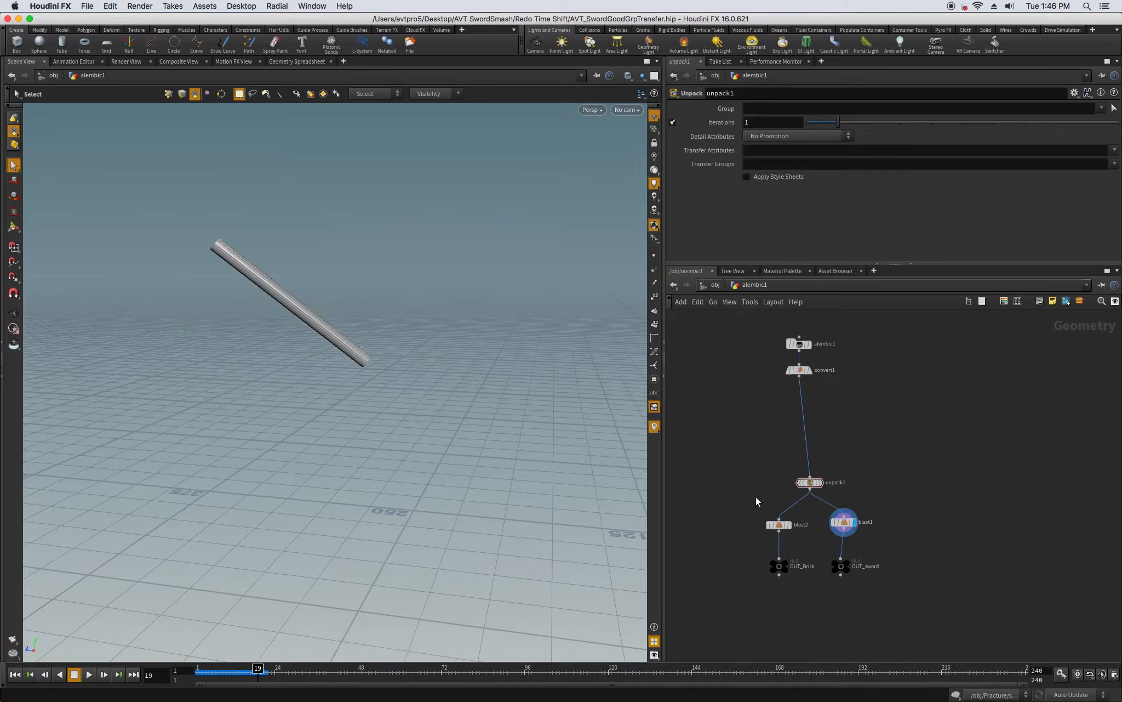
mouse_move(845, 573)
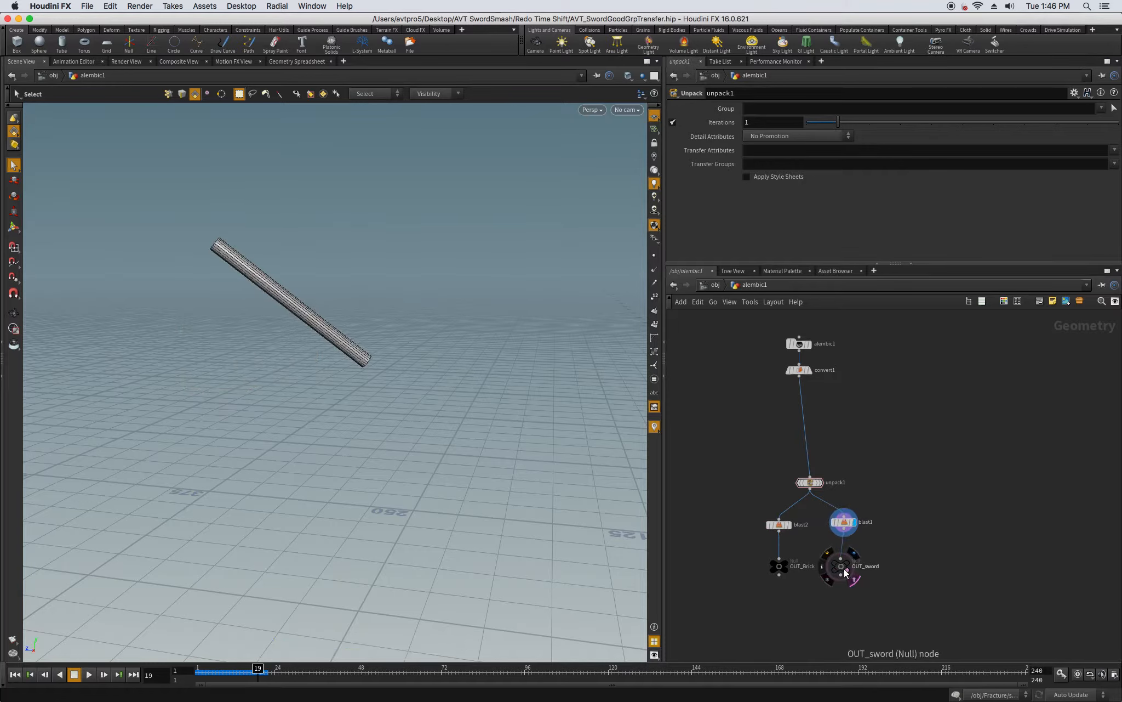
click(853, 552)
click(882, 492)
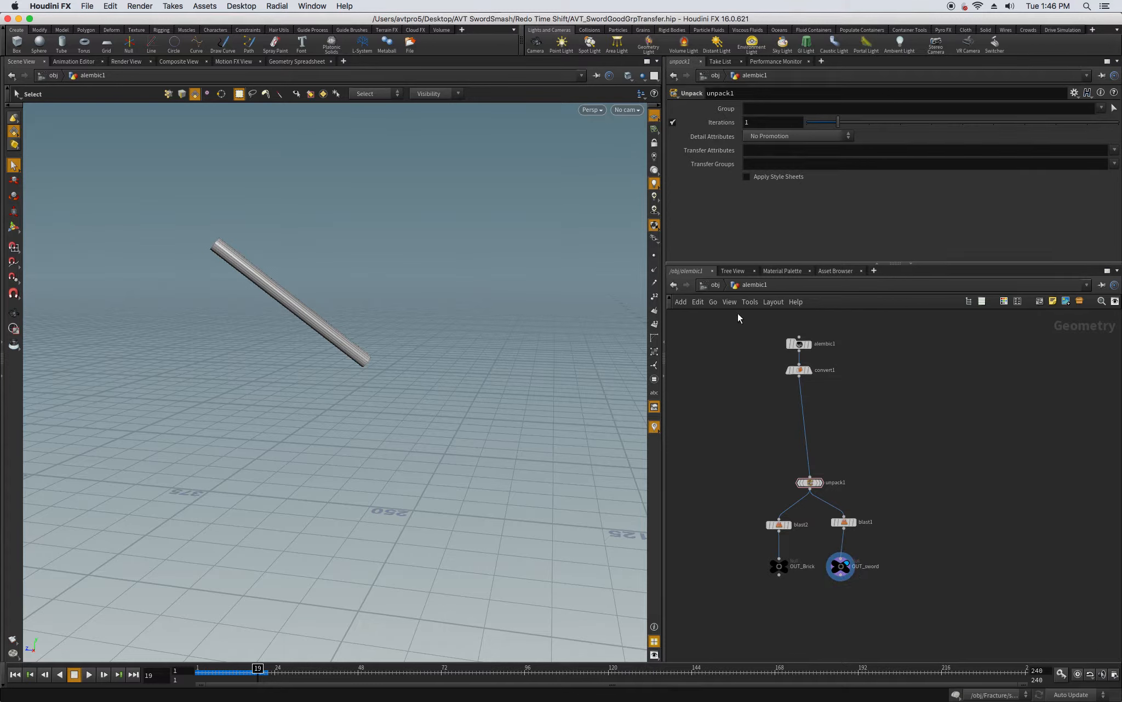
Enter the Fracture network, display the sphere1 node, and move the timeline to frame 16
click(714, 285)
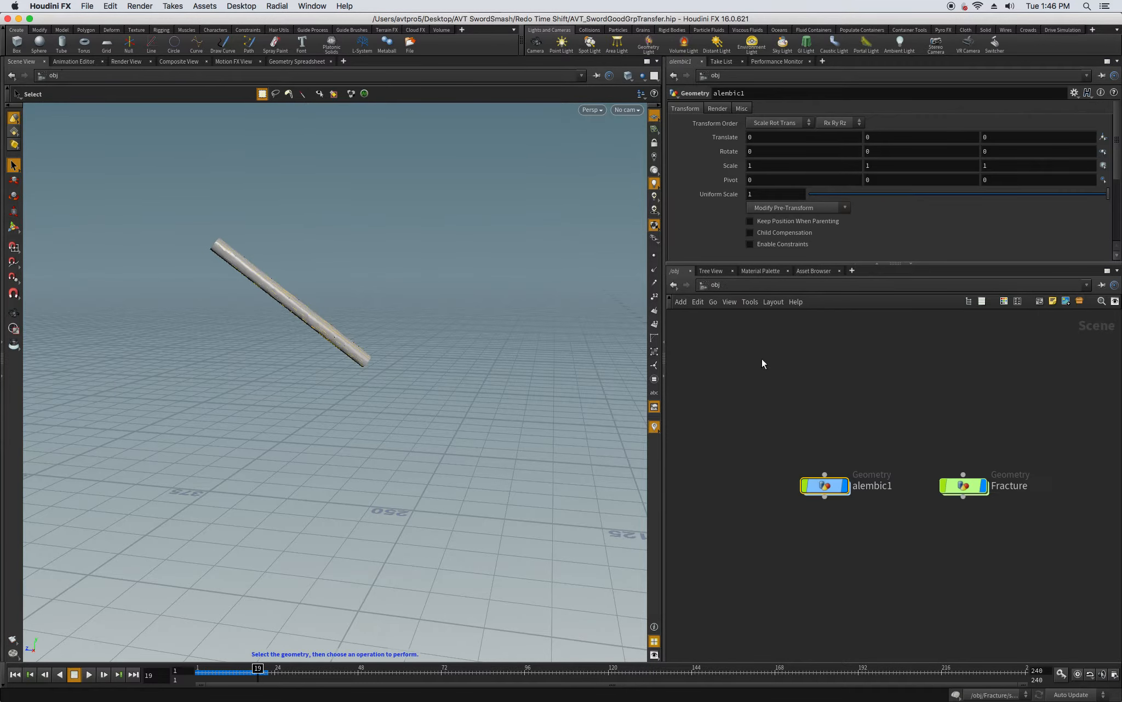
double_click(964, 485)
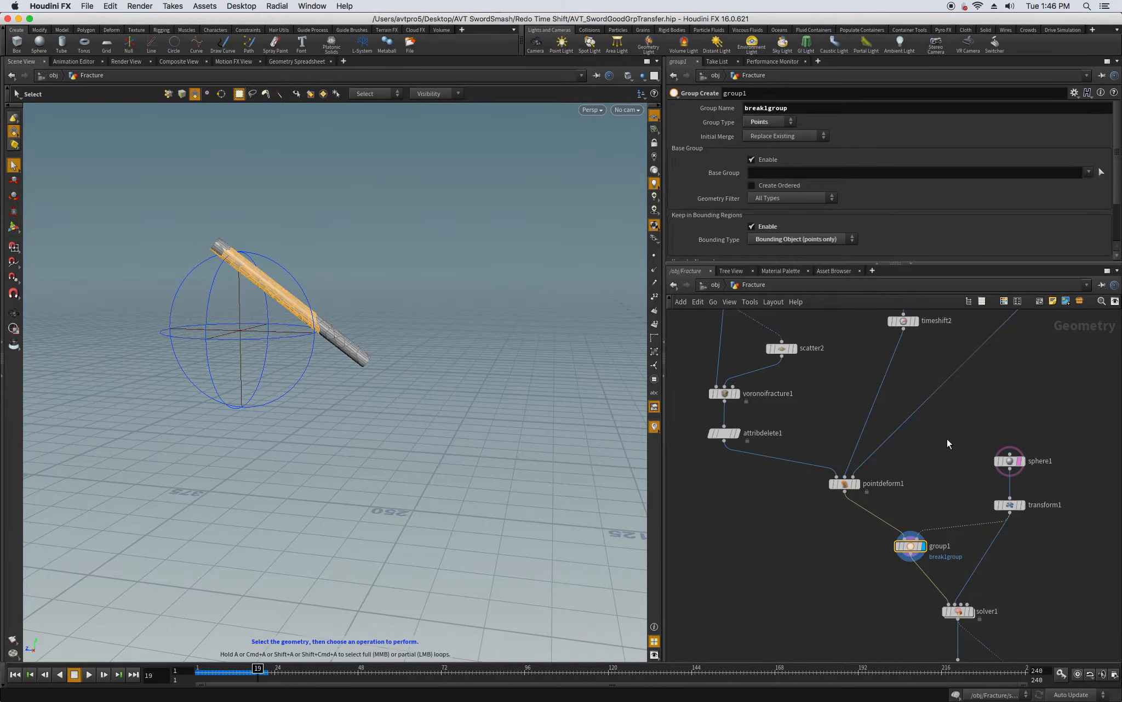
click(1020, 460)
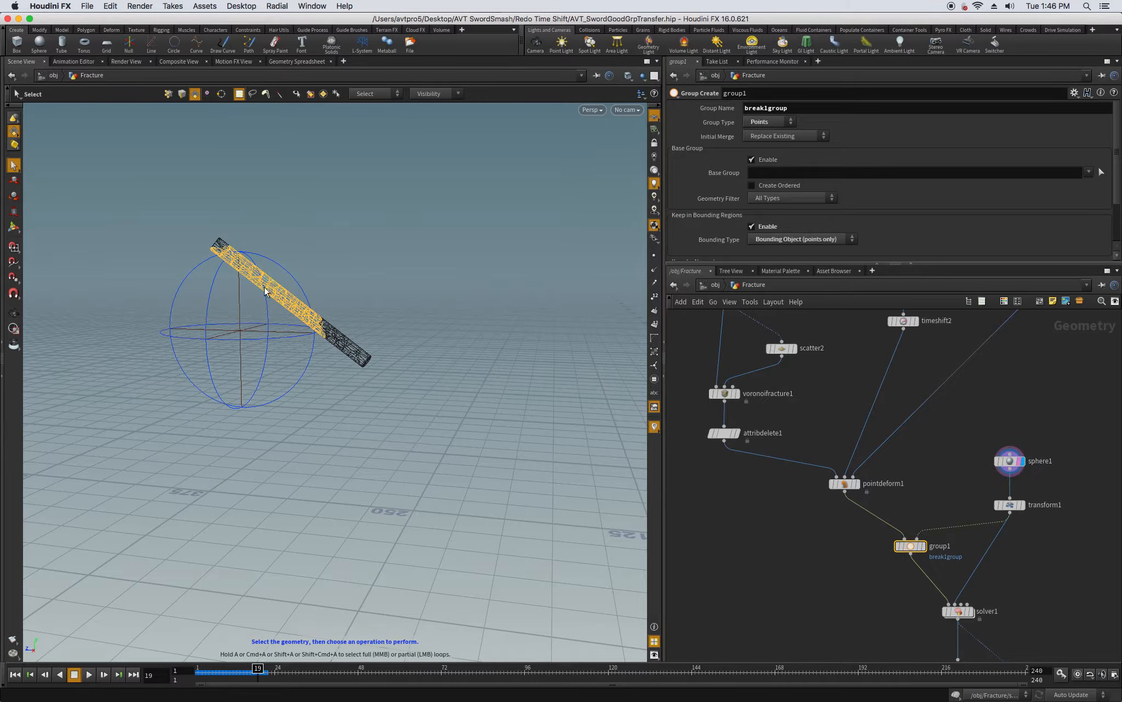
drag(257, 669, 247, 668)
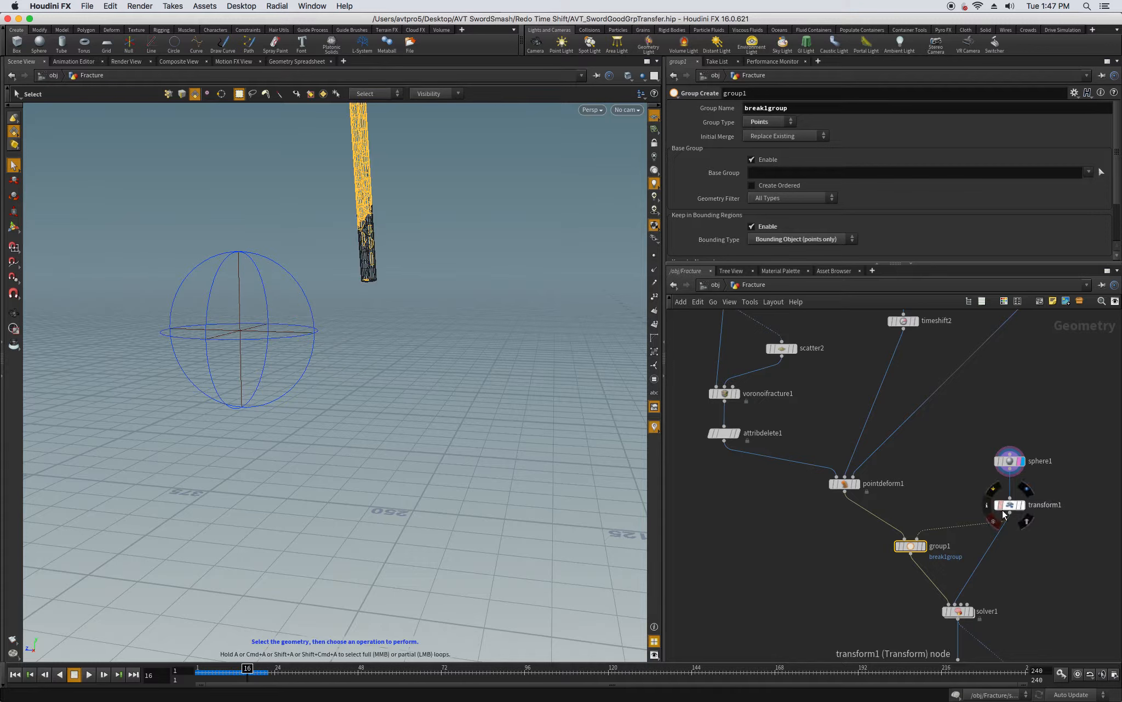
Compare the transform1, group1, and pointdeform1 outputs in the viewport, and select group1 to inspect its break1group points
click(1021, 504)
click(925, 545)
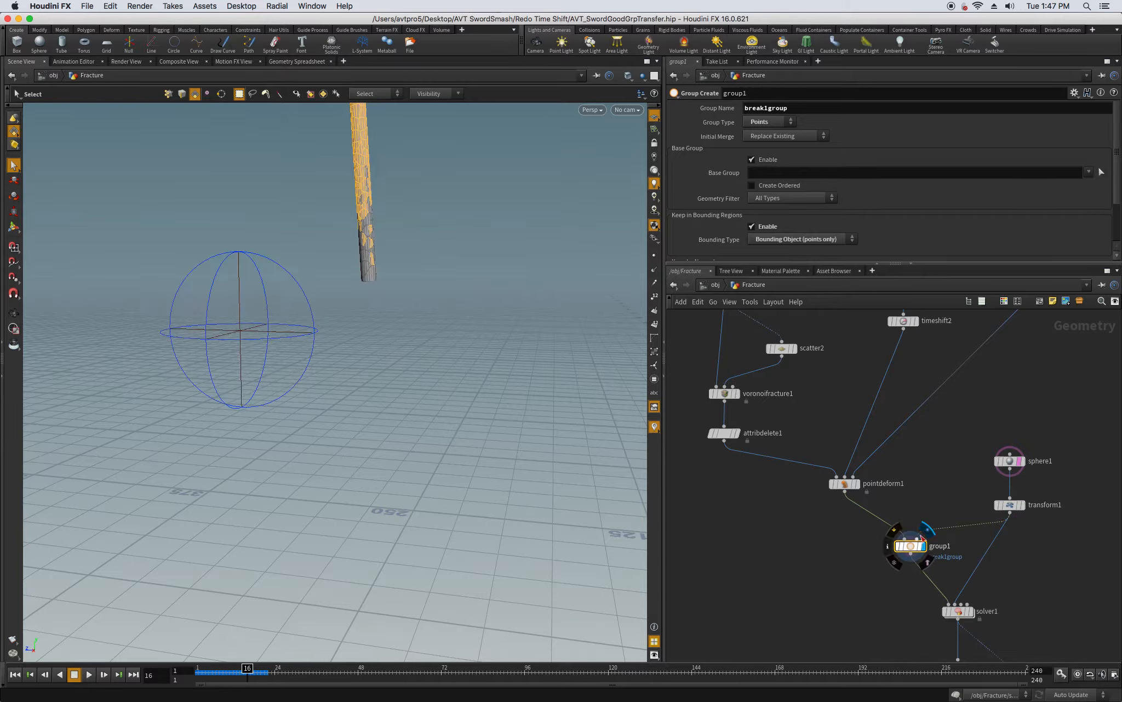
click(924, 547)
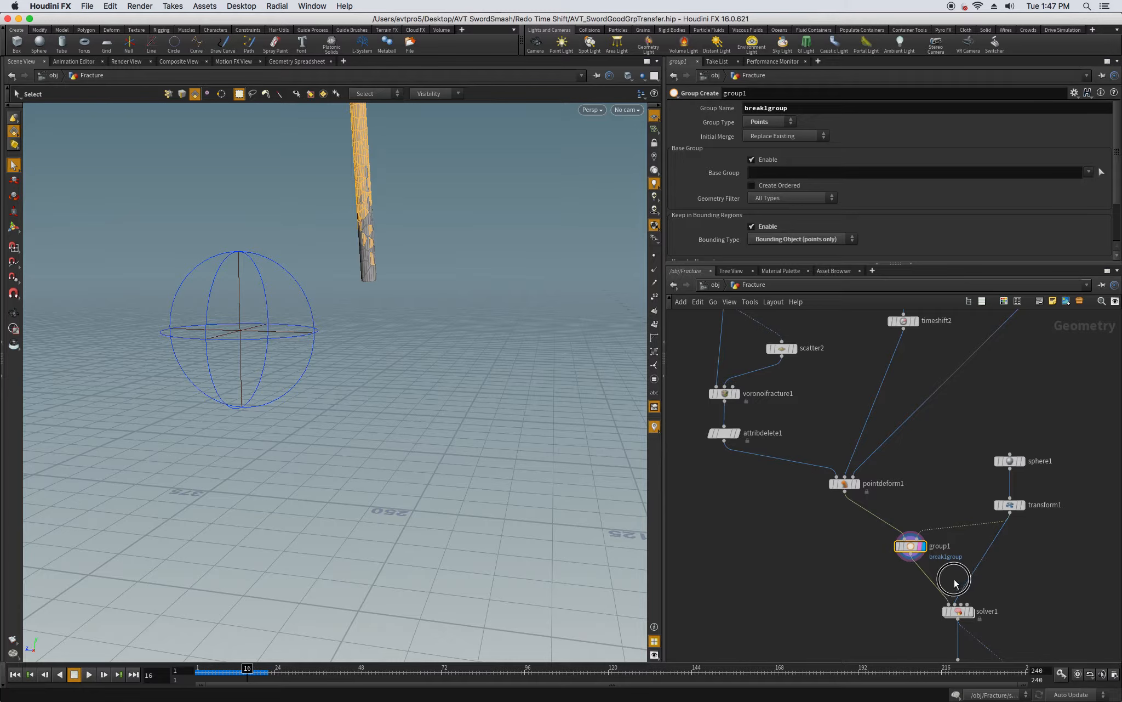
click(856, 483)
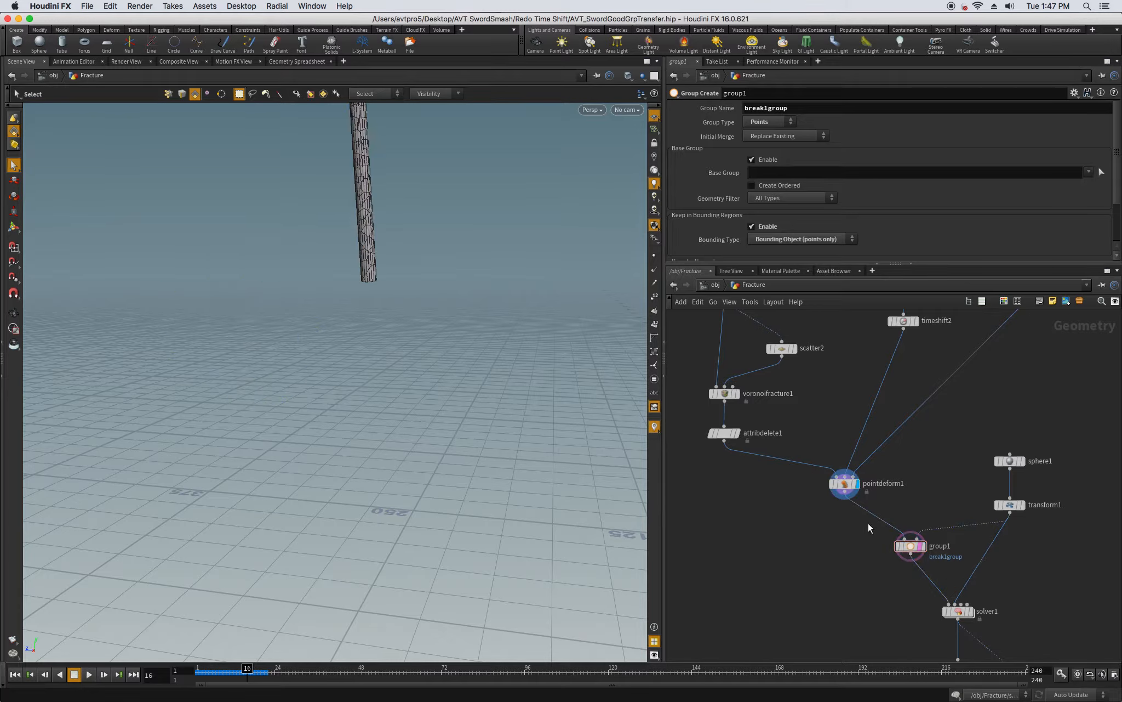
click(910, 544)
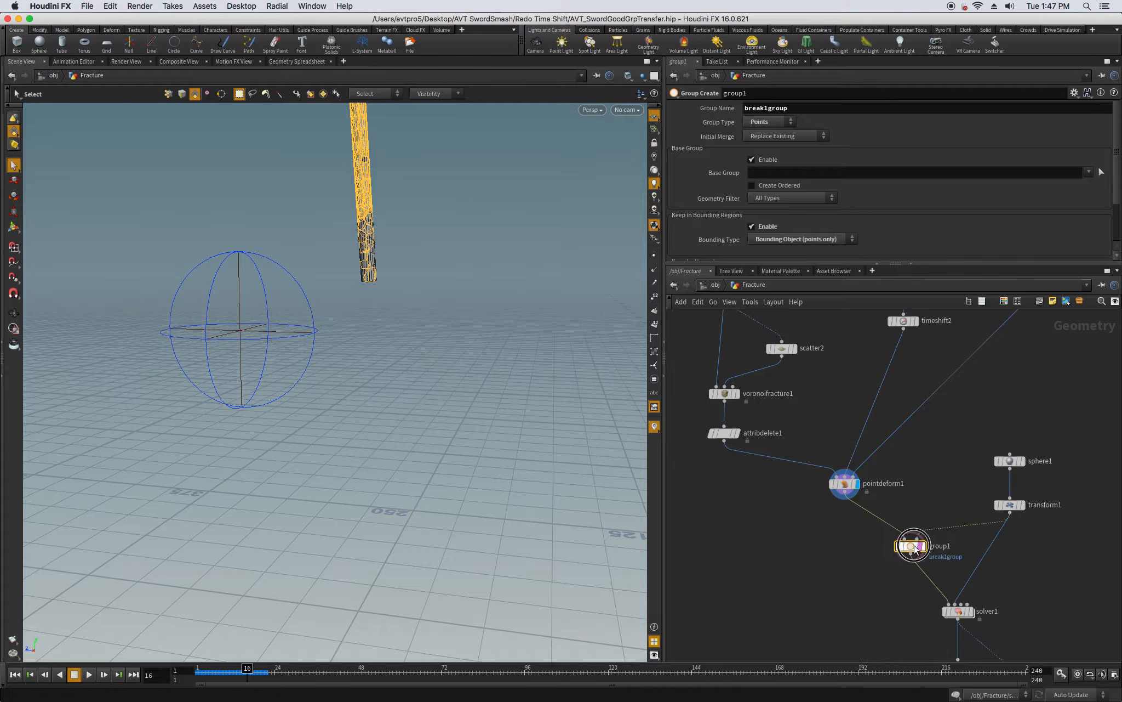
Display the group1 output and play the animation from frame 1 to examine which sword points the sphere captures in break1group
click(925, 546)
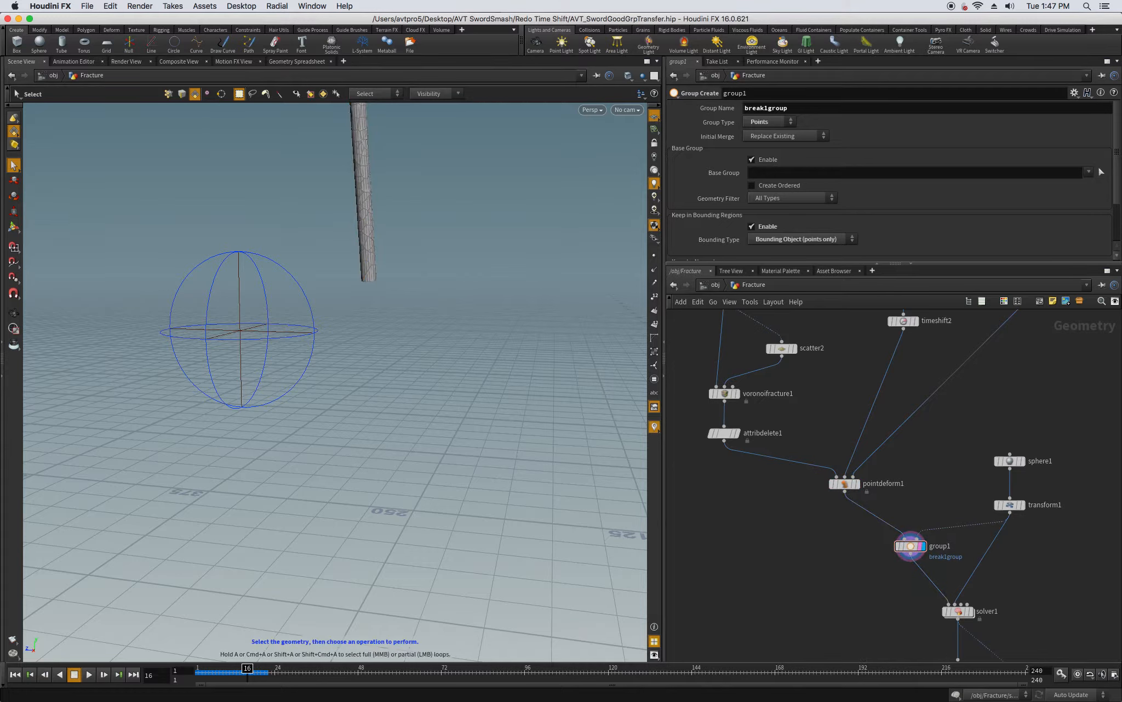
click(14, 226)
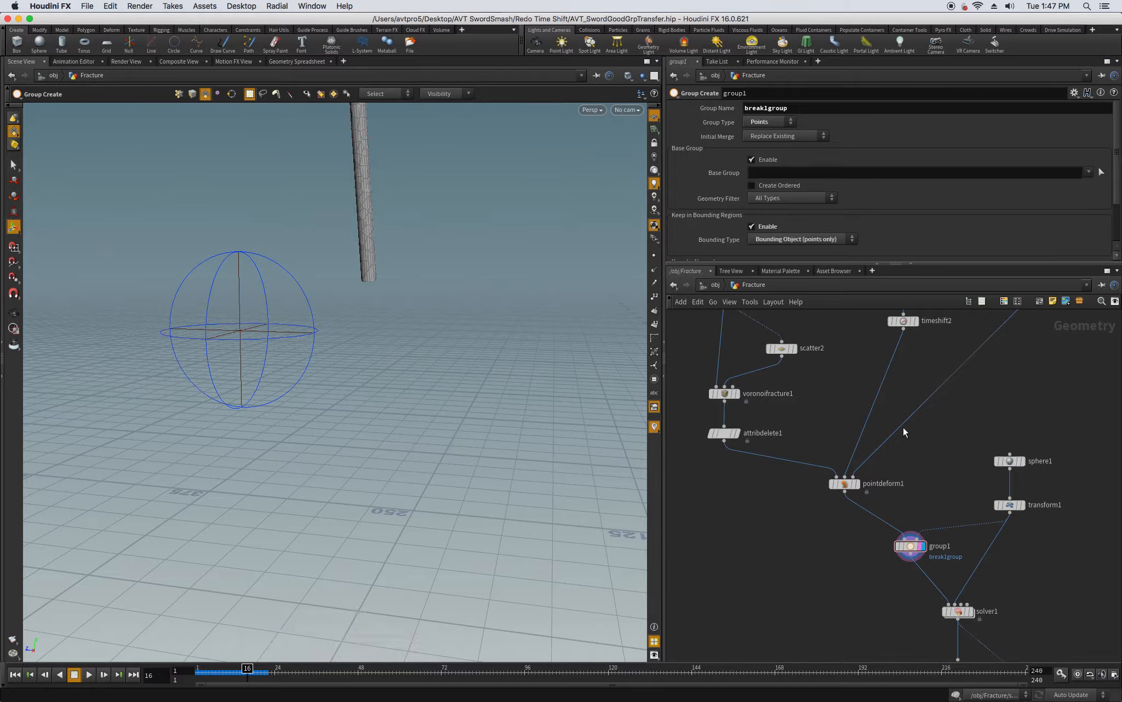
click(913, 547)
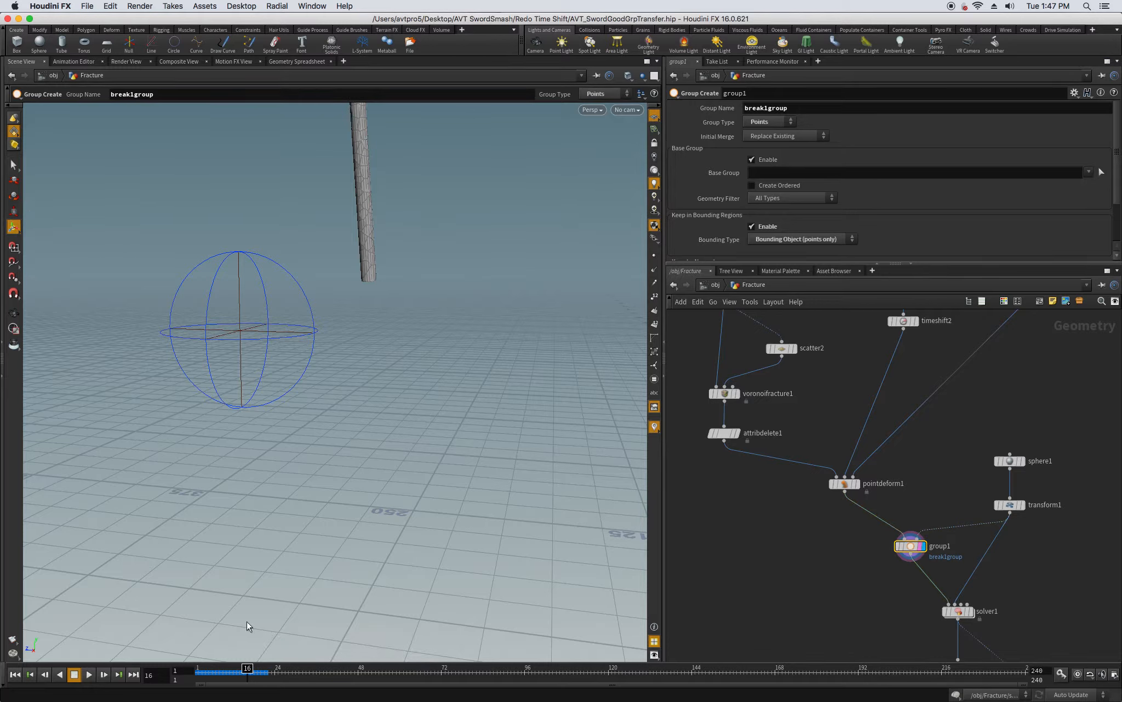
click(15, 674)
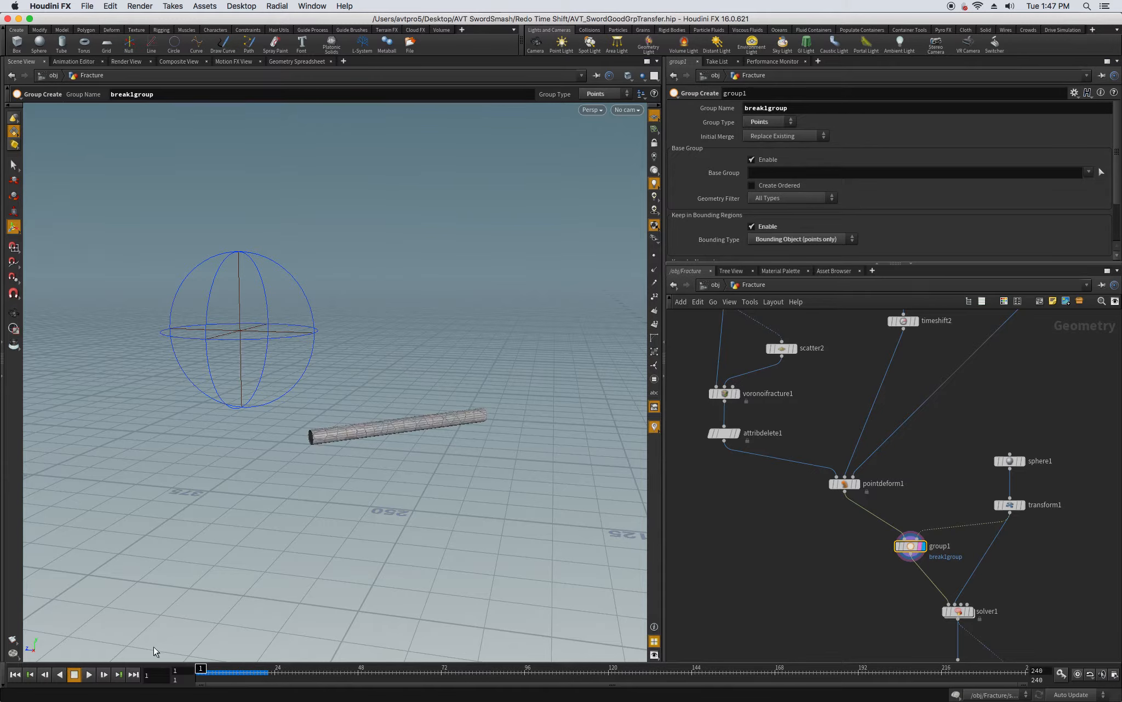
click(89, 674)
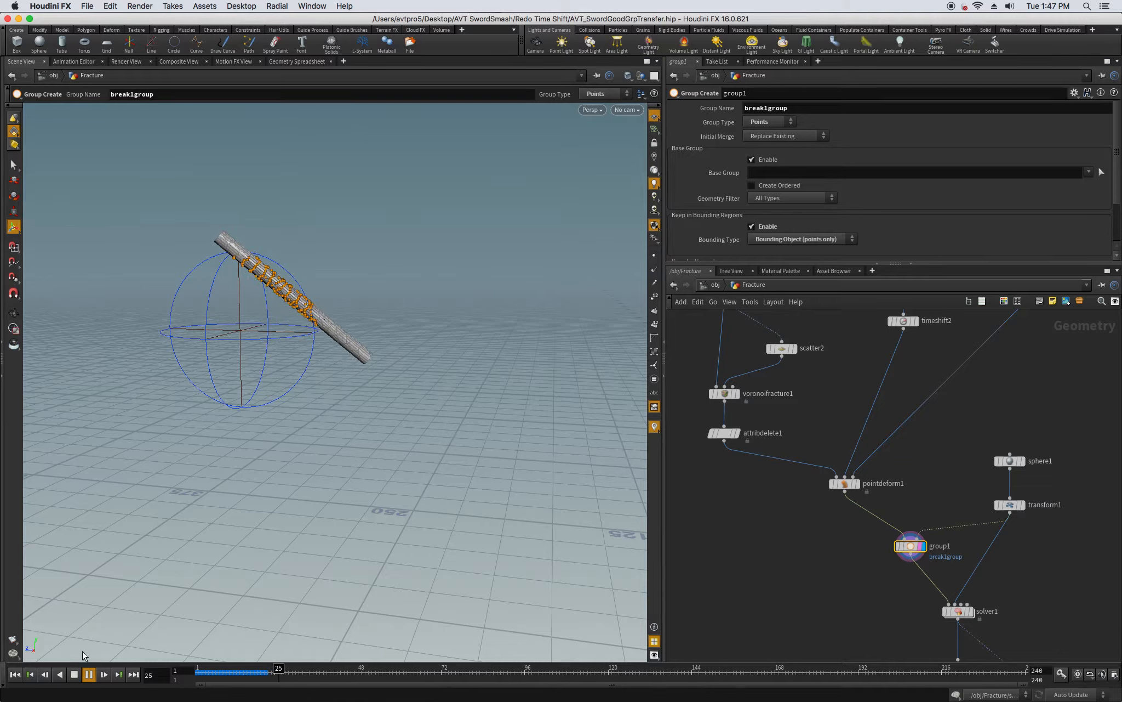
click(74, 674)
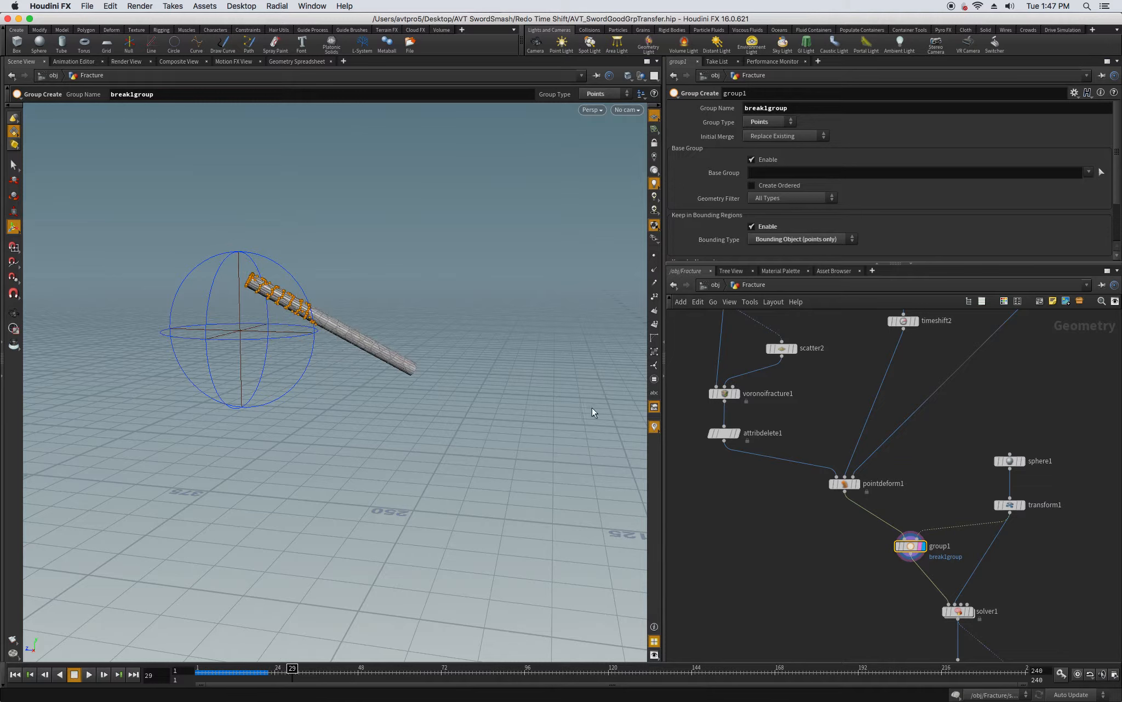
click(88, 674)
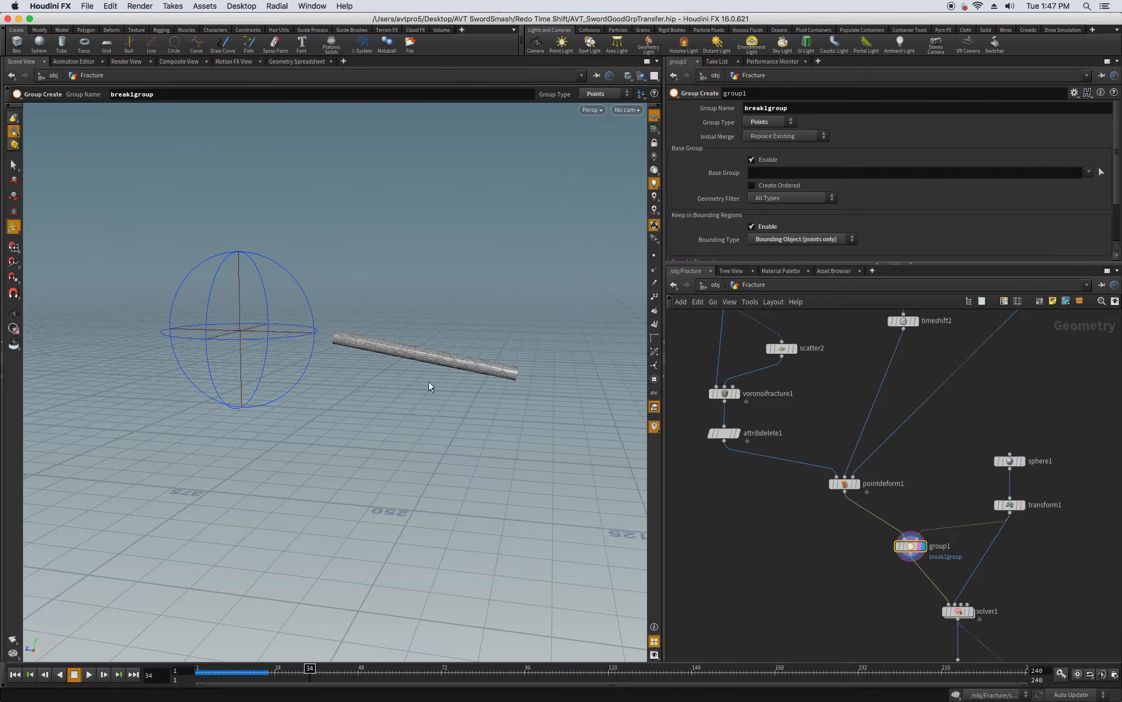
click(766, 525)
click(715, 284)
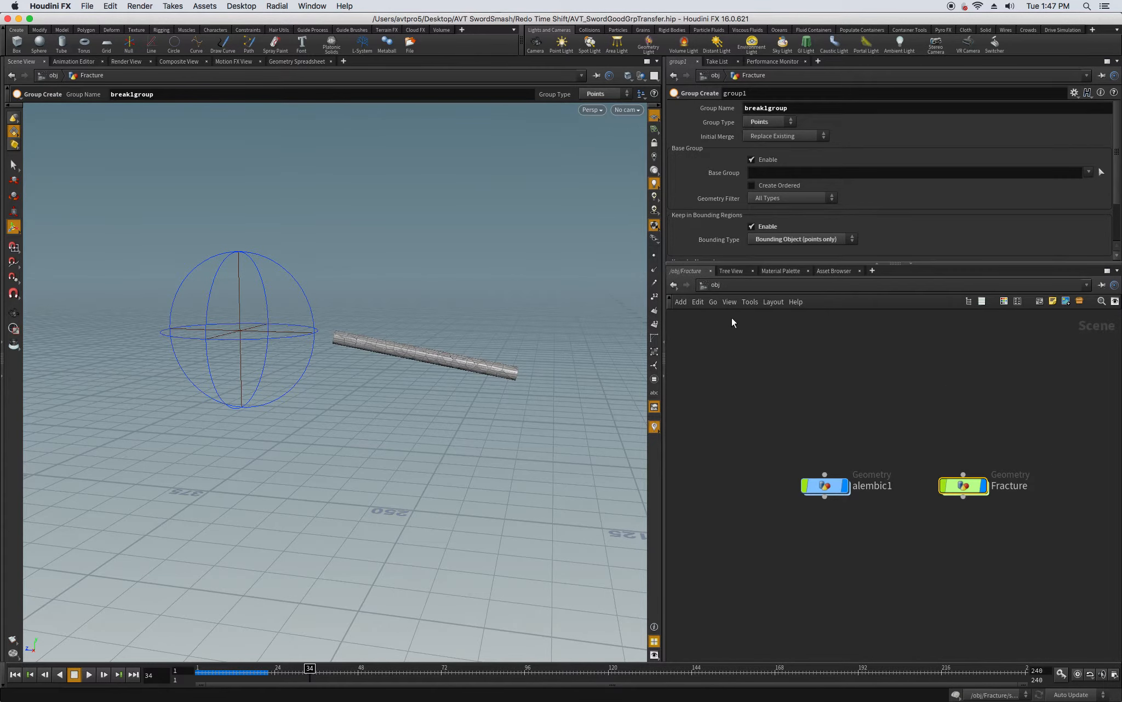
double_click(959, 485)
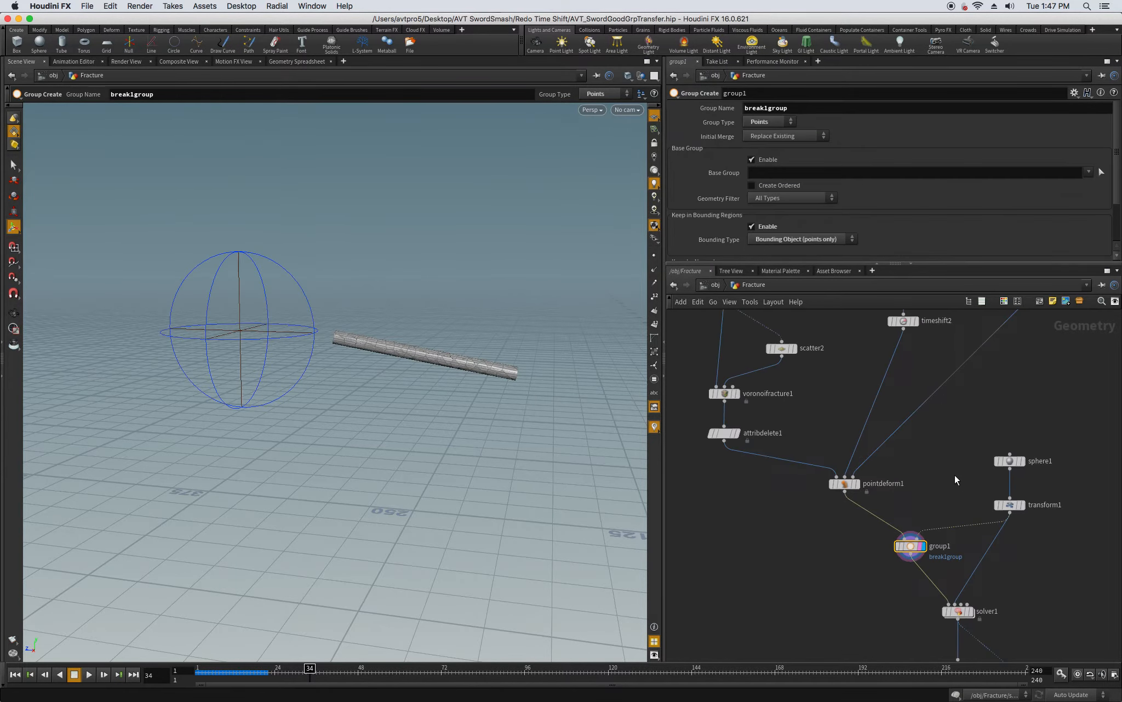
Review the nodes downstream of group1 in the Fracture network and select solver1 to inspect its parameters
mouse_move(946, 449)
right_down()
mouse_move(917, 437)
mouse_move(929, 457)
right_up()
middle_drag(929, 458, 871, 360)
right_drag(886, 371, 892, 373)
middle_drag(891, 369, 872, 356)
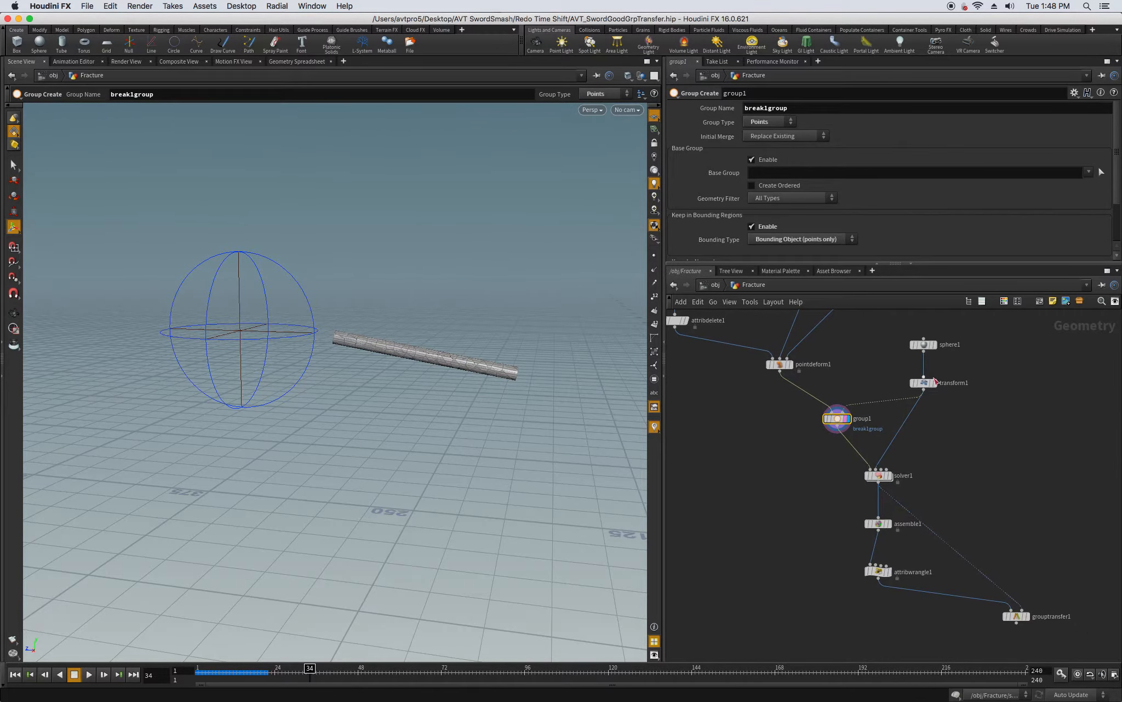
right_drag(984, 383, 990, 392)
middle_drag(989, 387, 960, 357)
right_drag(960, 357, 972, 370)
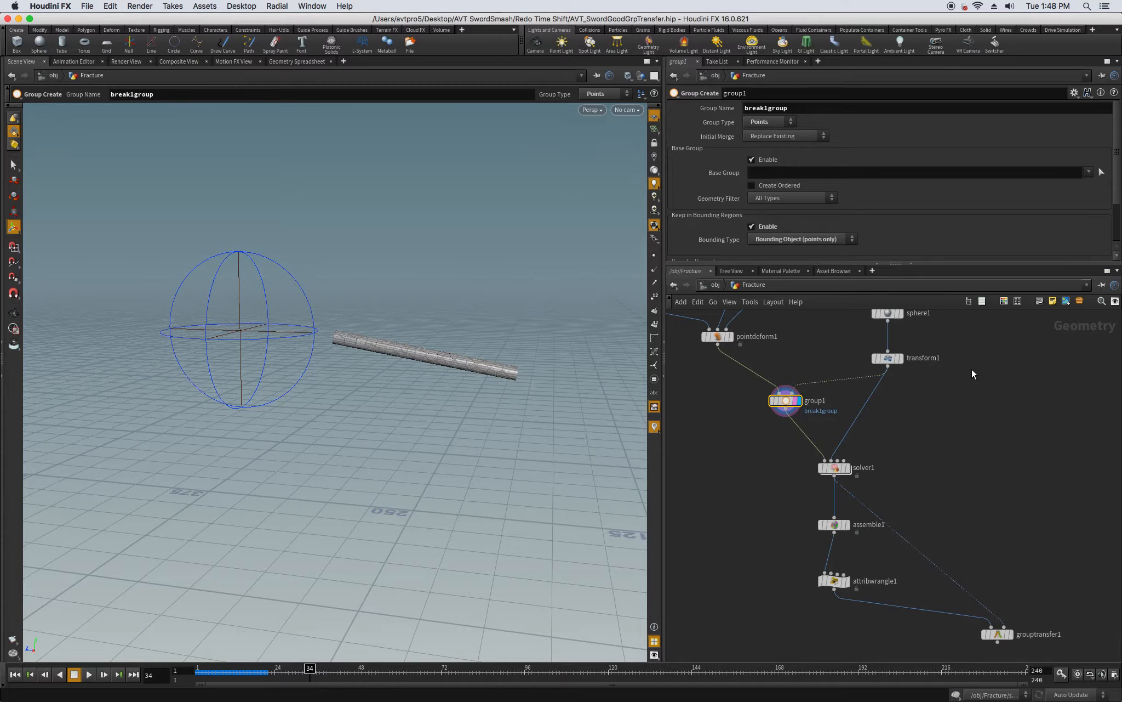
click(1003, 395)
click(970, 412)
click(849, 466)
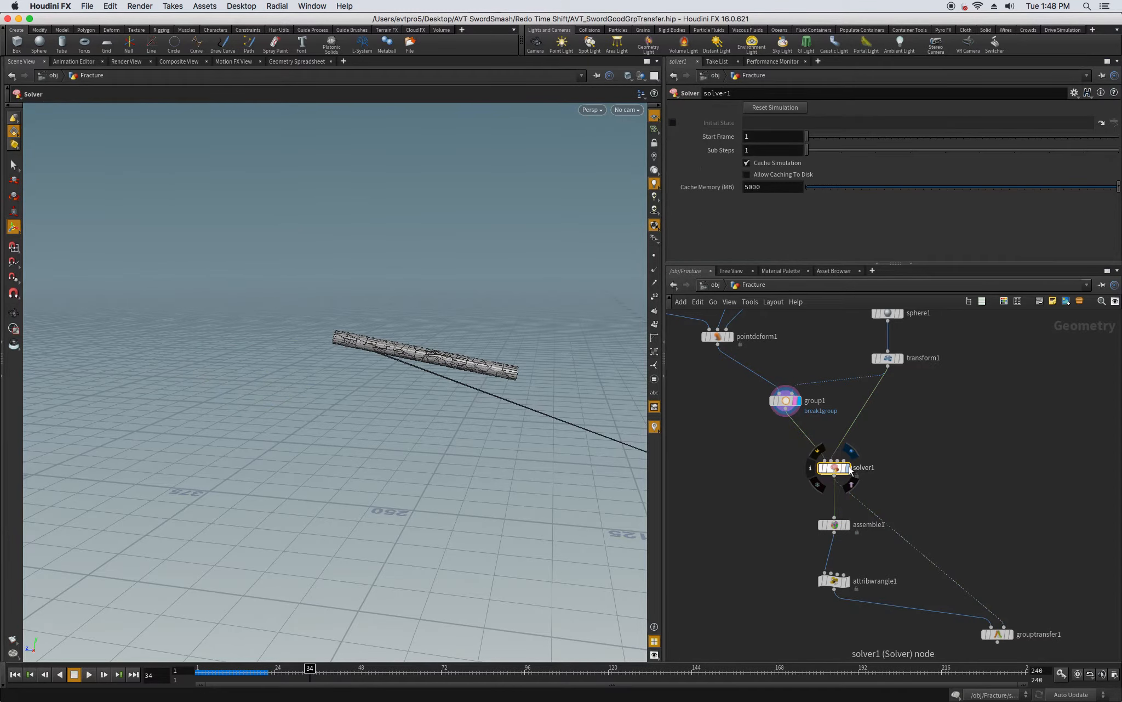
Play the animation from the first frame with solver1 selected and stop at frame 7 to examine the sword geometry
key(Escape)
drag(539, 436, 476, 435)
middle_drag(476, 435, 431, 495)
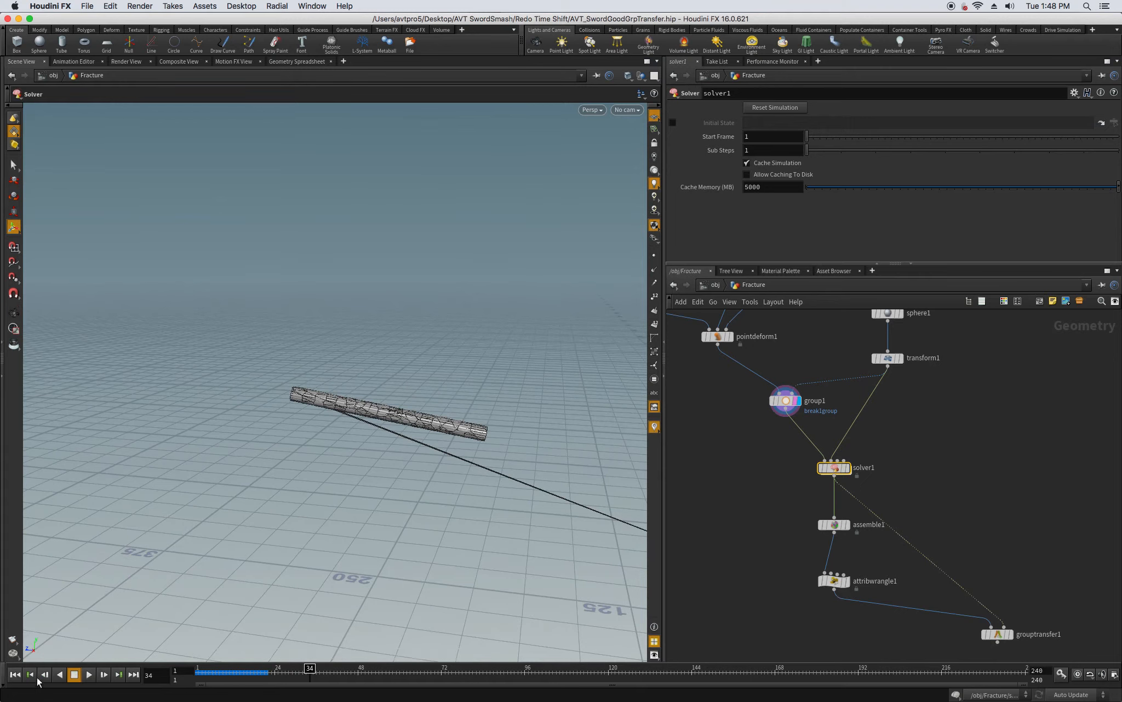
click(16, 675)
click(89, 674)
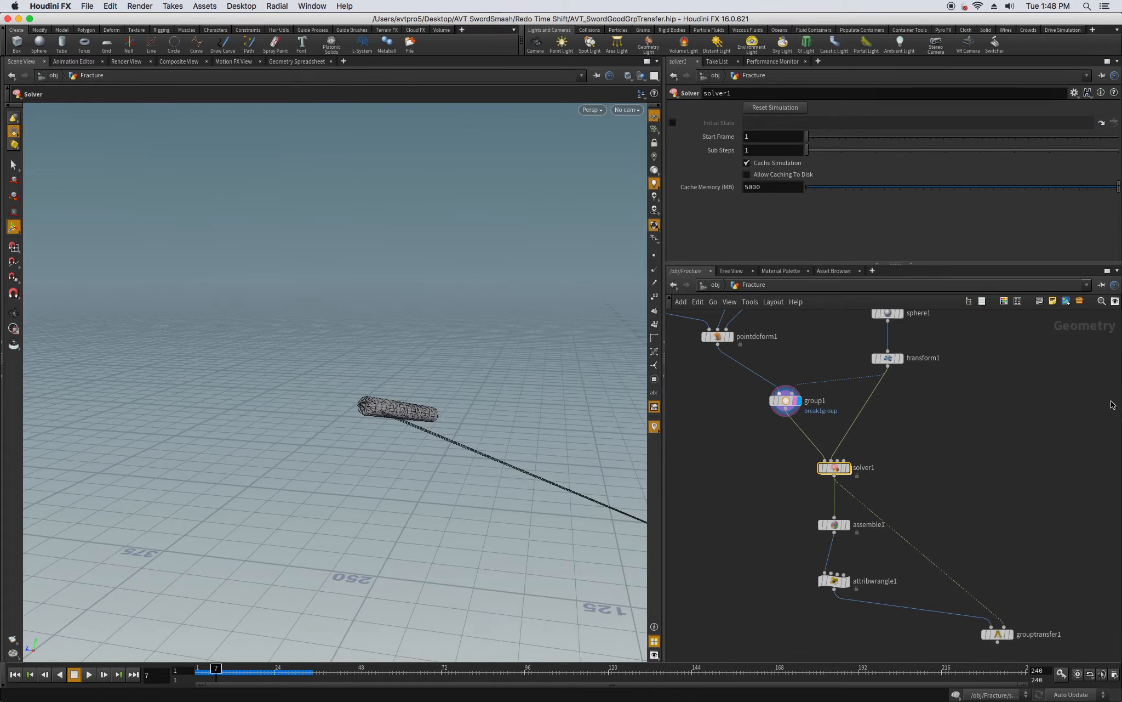
scroll(945, 417, up, 2)
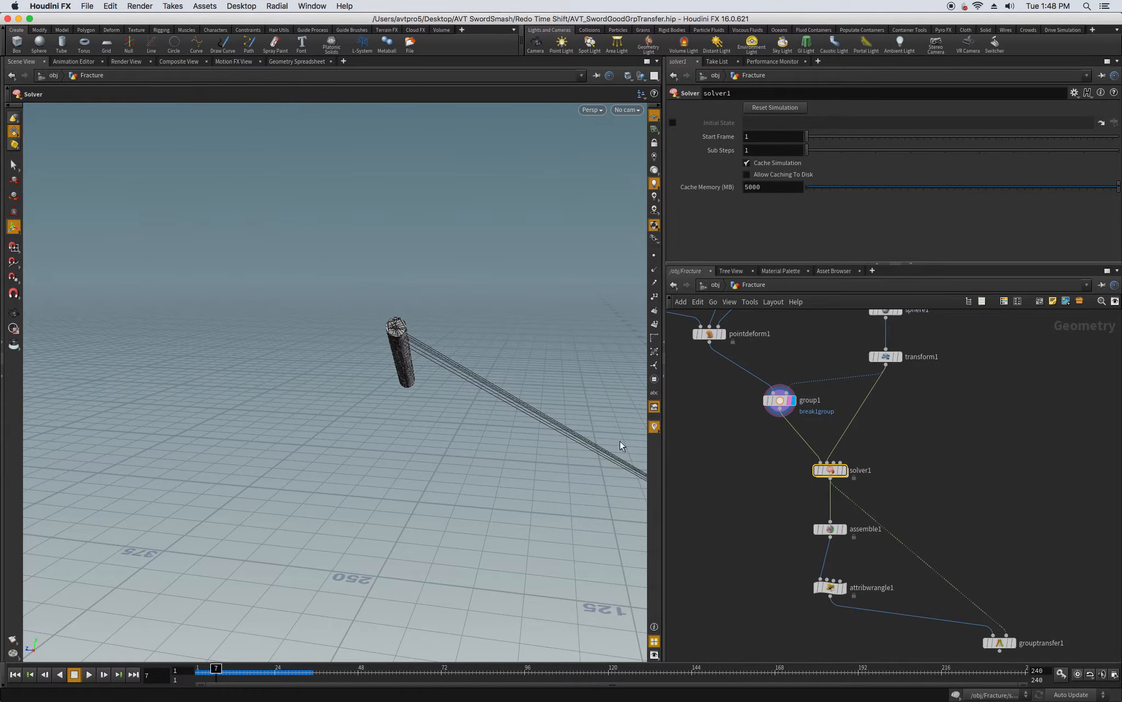
Display the solver1 output and view the fractured sword from another angle
click(844, 470)
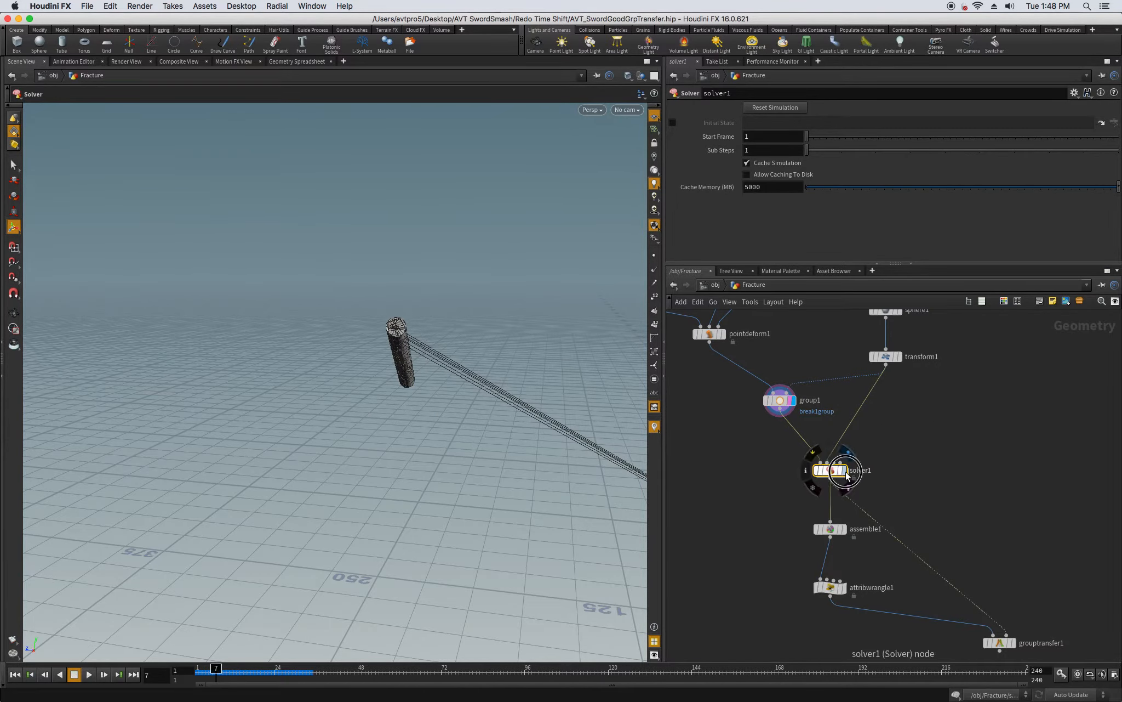
key(Escape)
drag(381, 426, 292, 371)
key(Return)
click(728, 436)
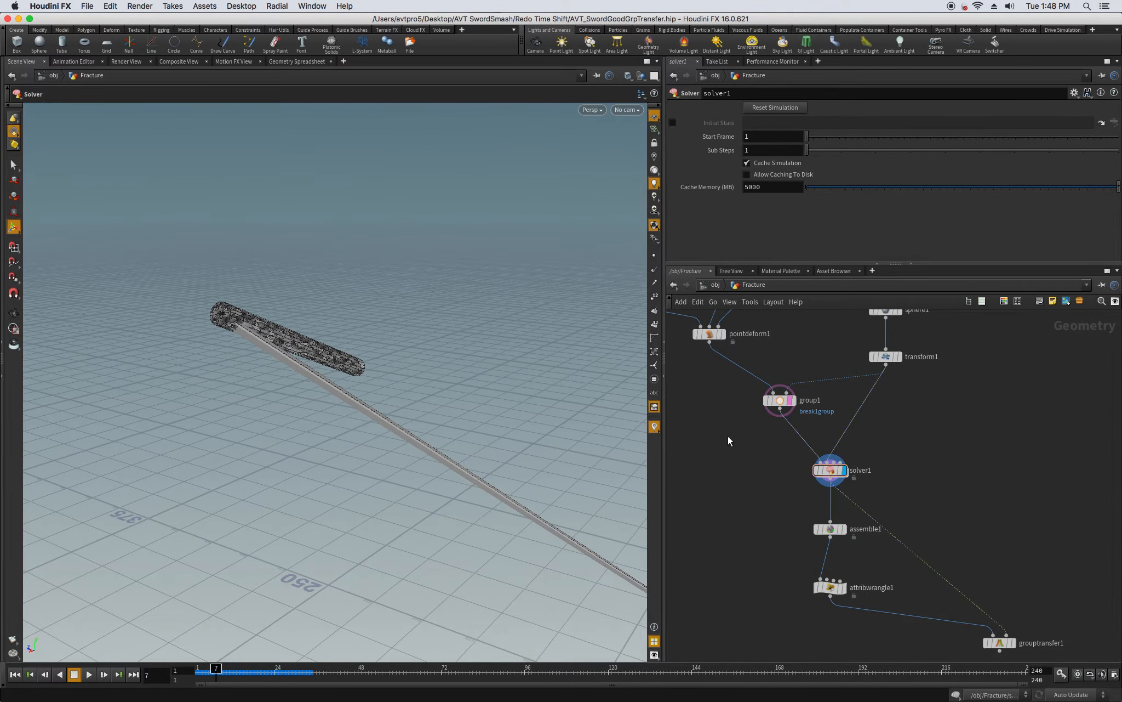
Enter the alembic1 network and examine the character's unpacked mesh in the viewport
click(715, 284)
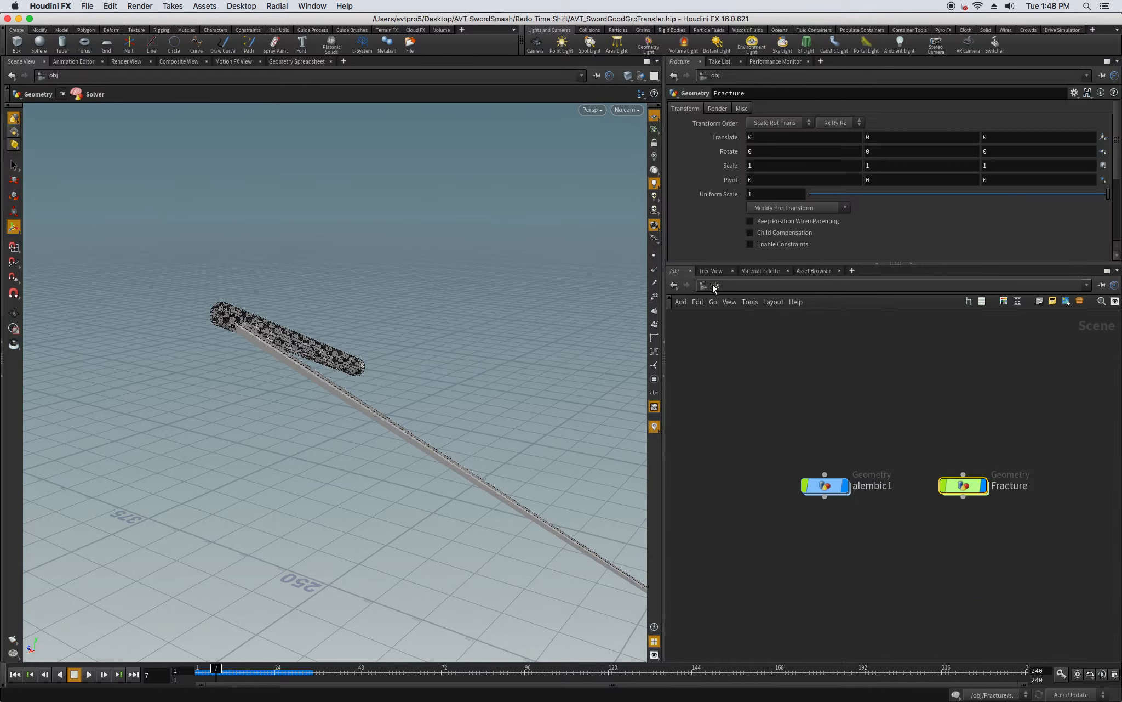
click(841, 487)
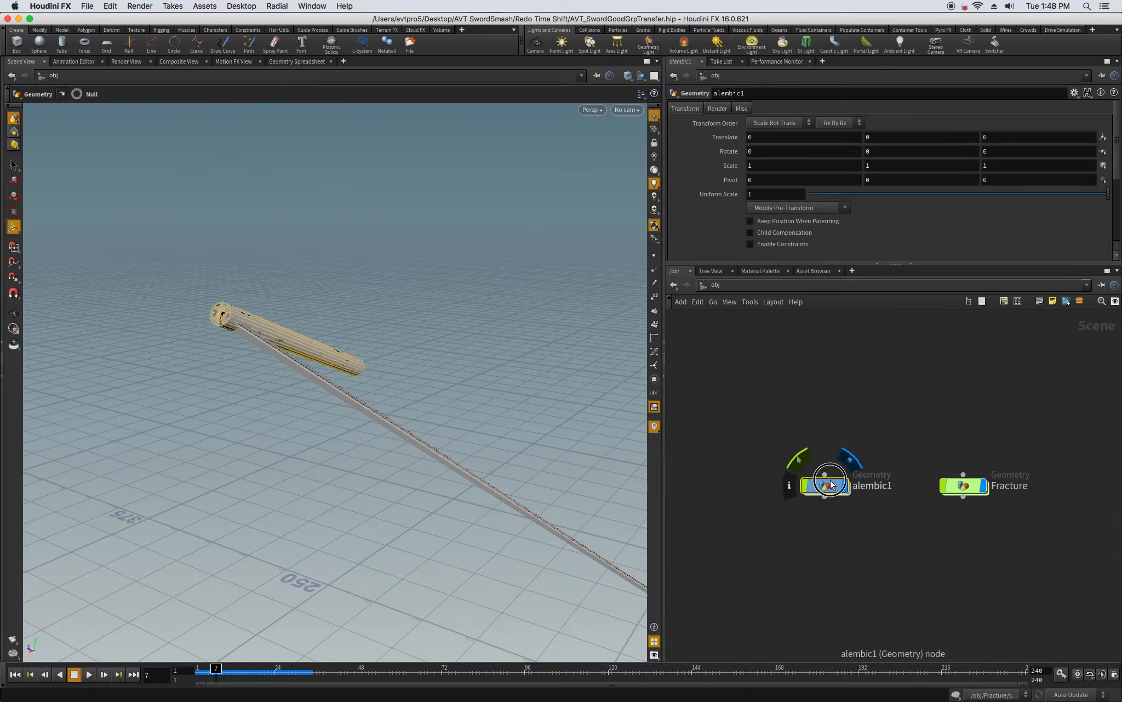
double_click(841, 488)
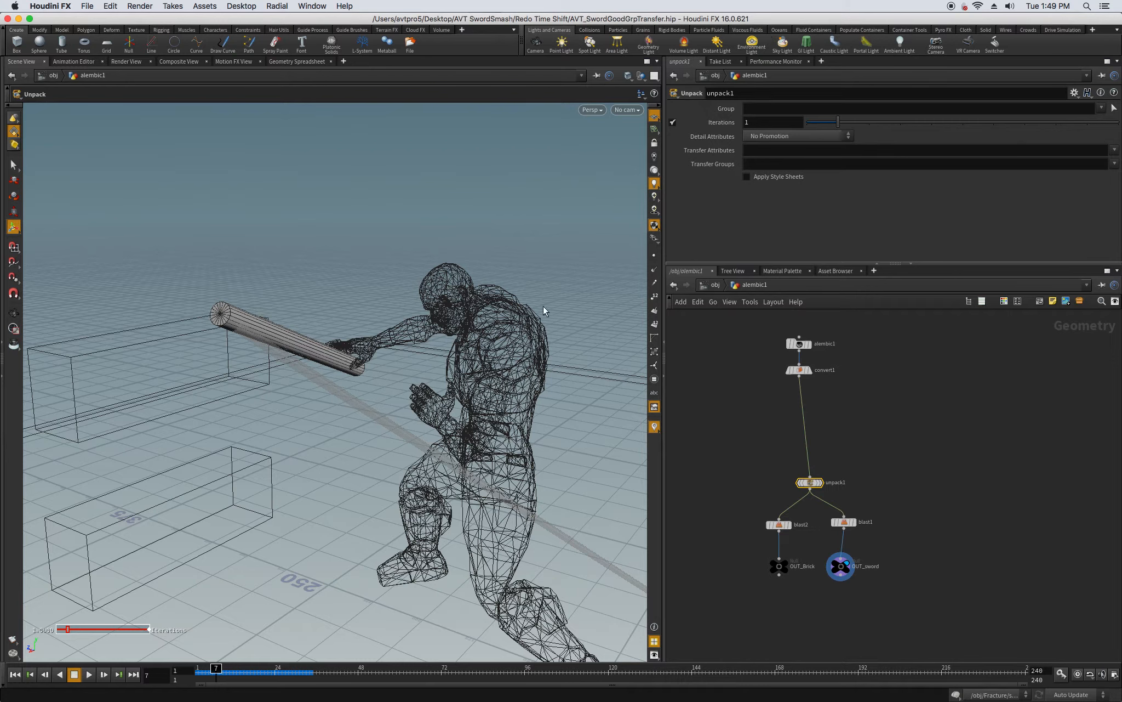
key(s)
click(483, 327)
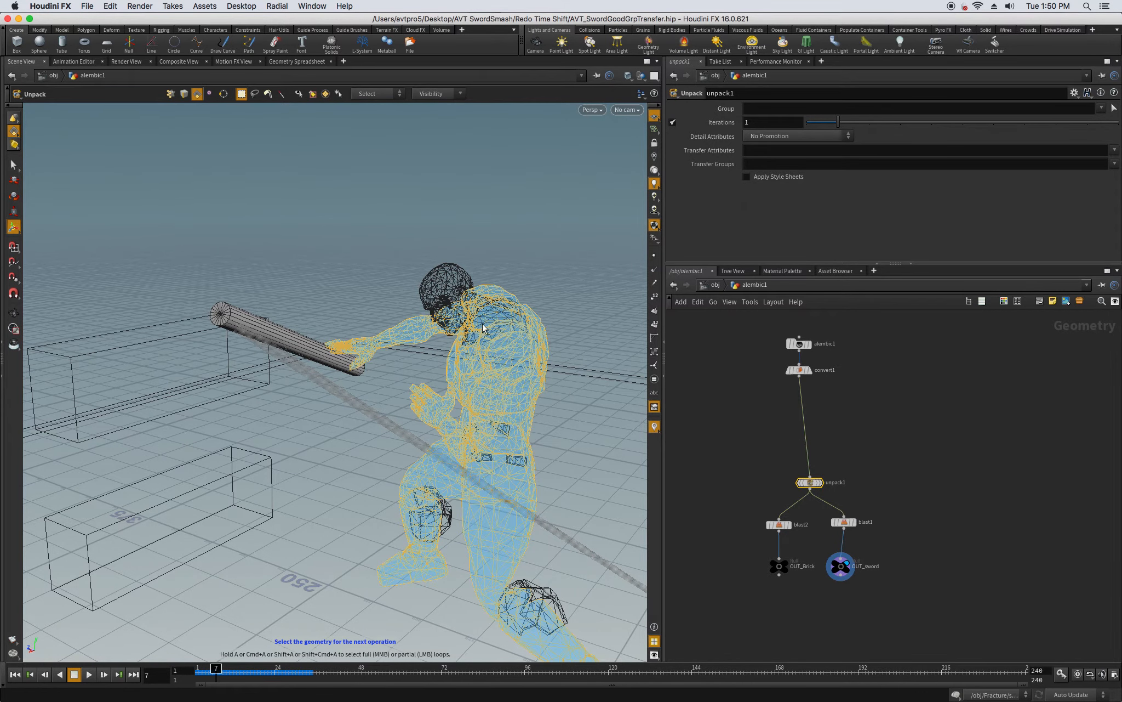
click(735, 385)
Display the source alembic1 node's output and select the sword geometry in the viewport
click(810, 345)
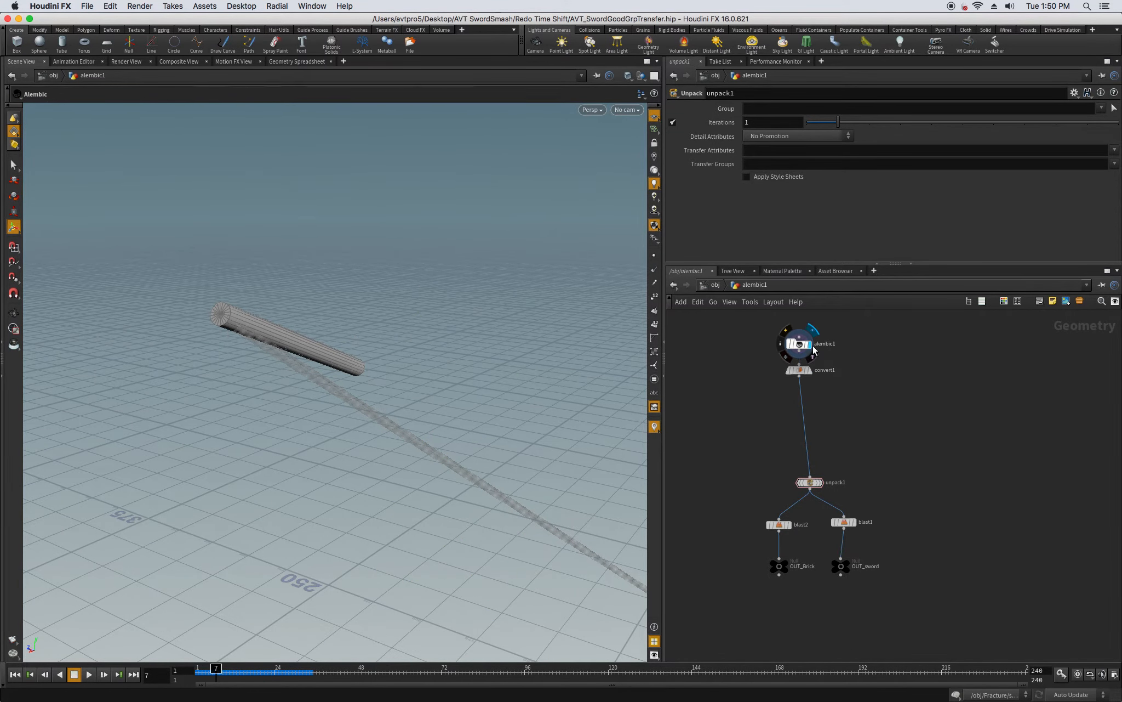
key(s)
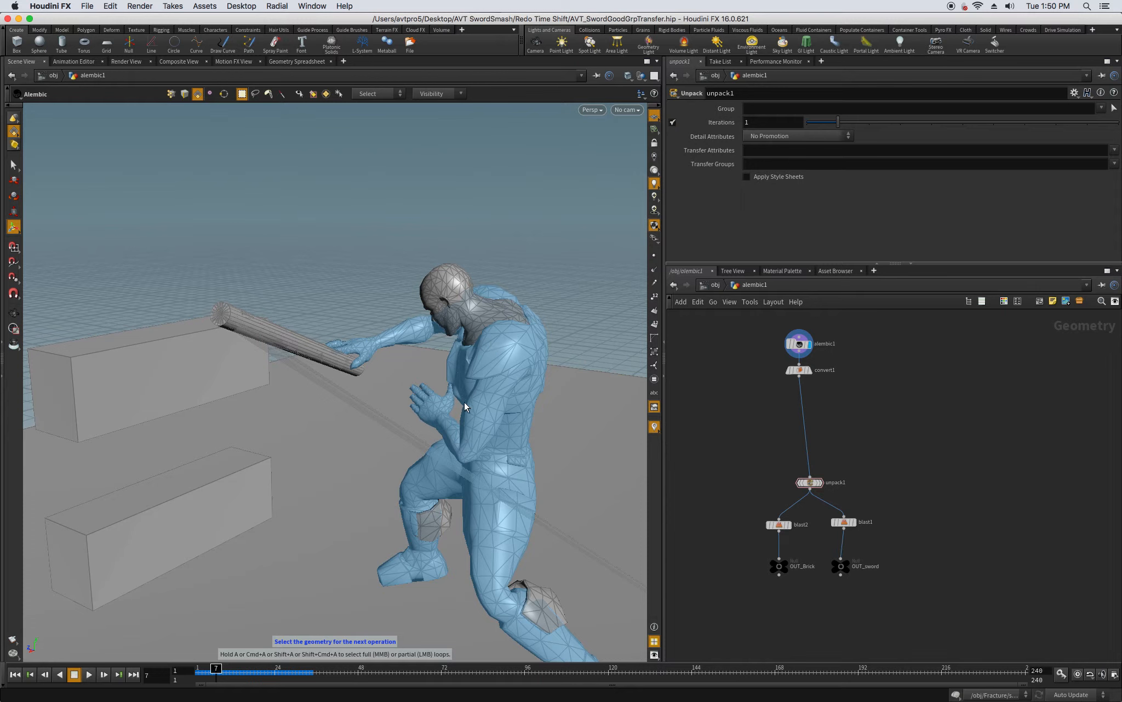
click(475, 317)
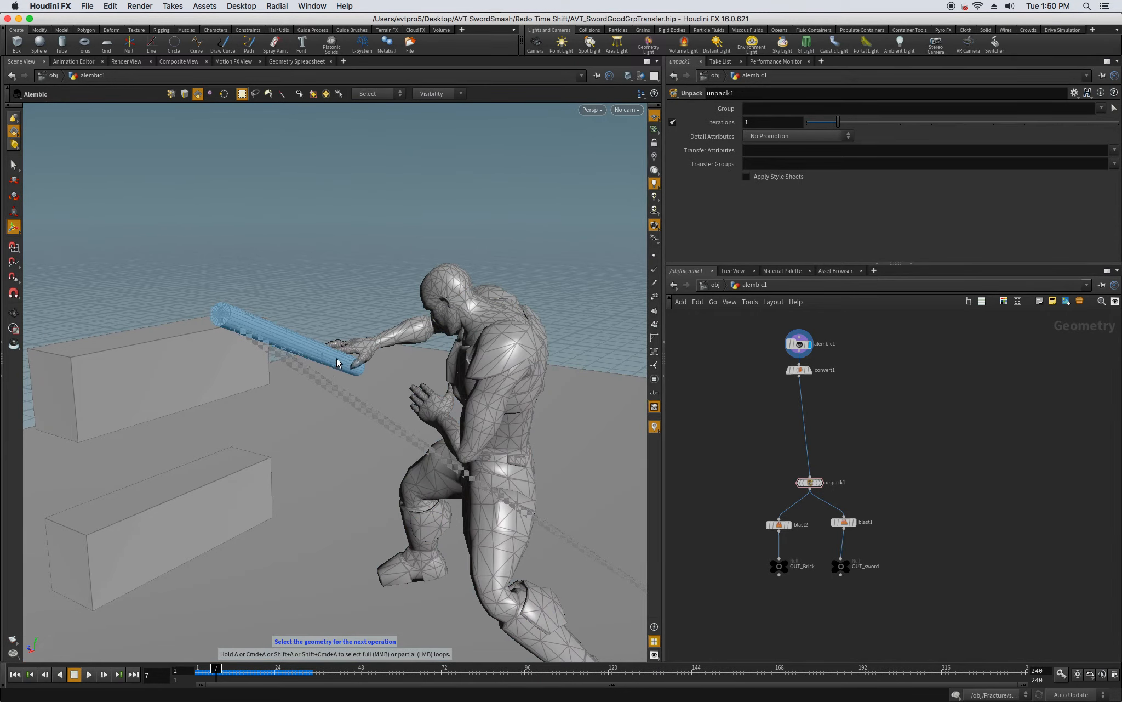
click(336, 359)
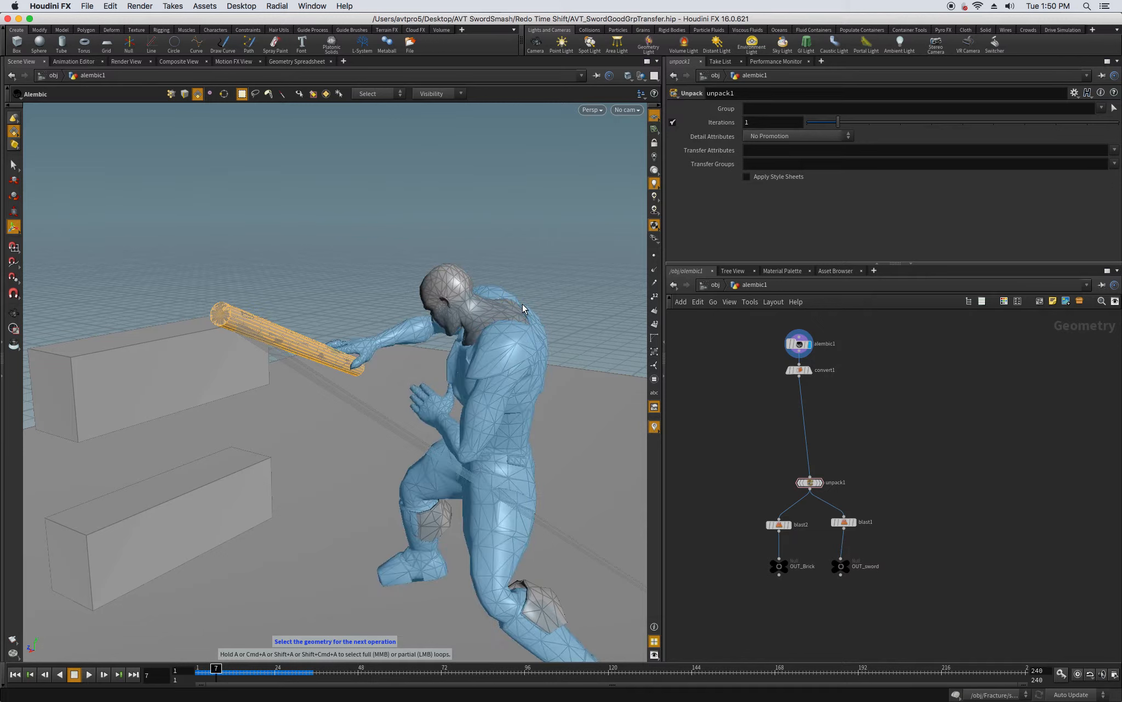
click(582, 319)
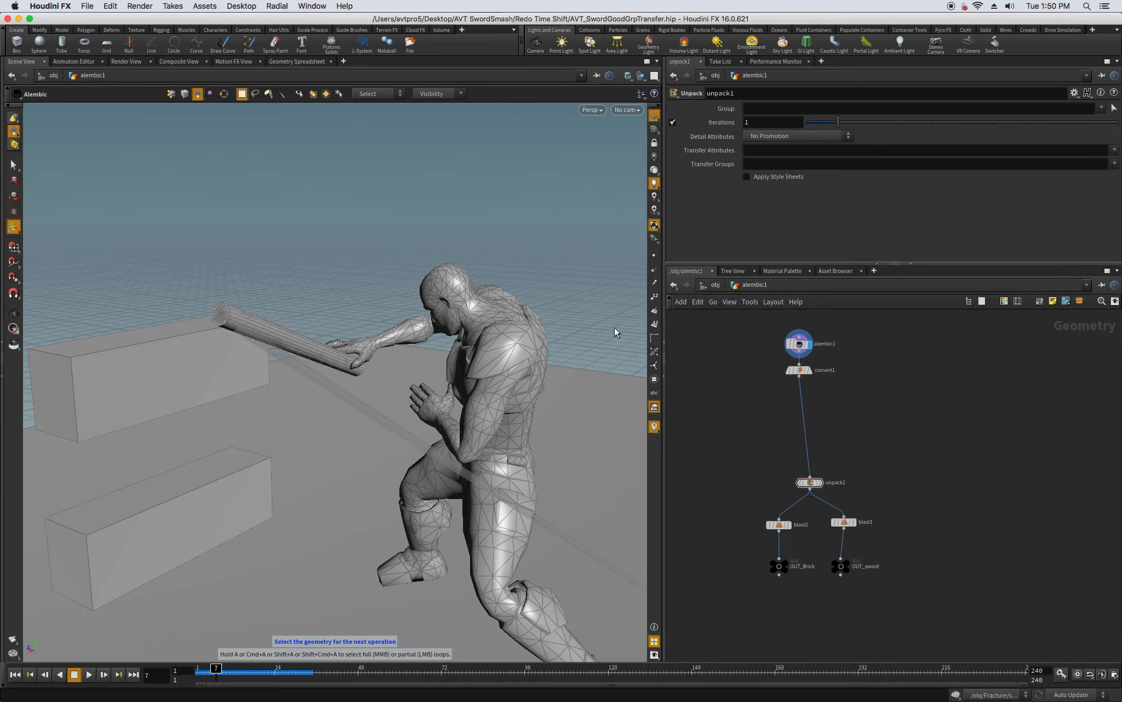
click(288, 348)
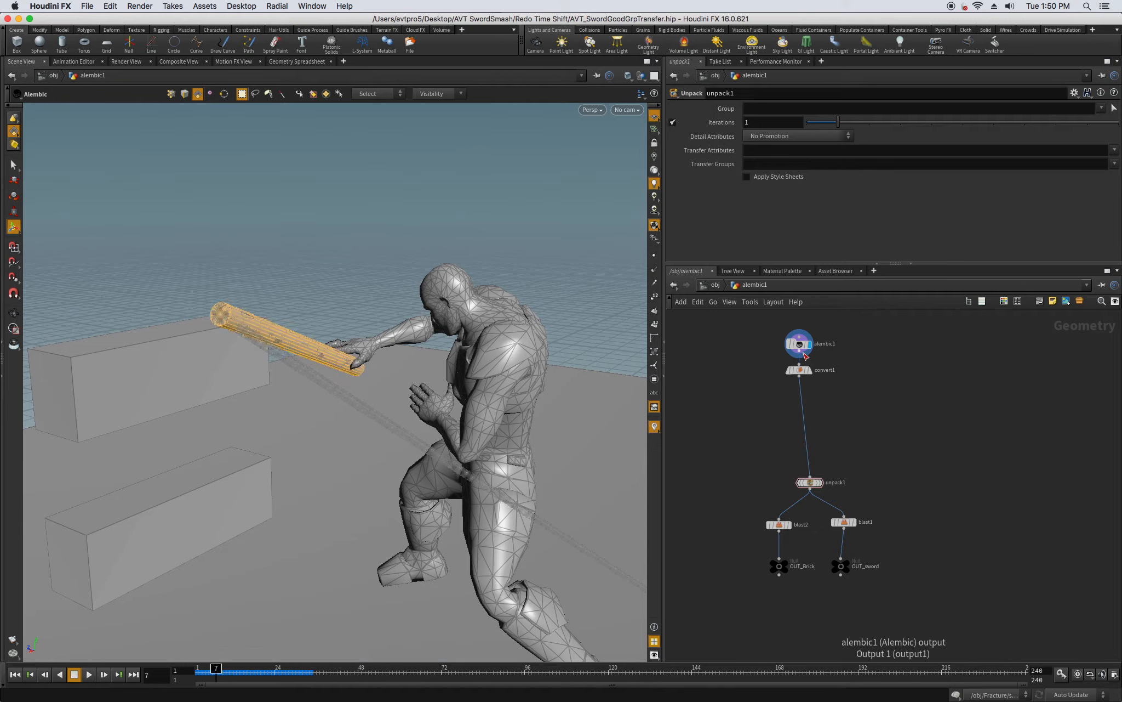
Return to the Fracture network and delete the normal1 and clean1 nodes between fracture and timeshift1
click(717, 284)
click(716, 285)
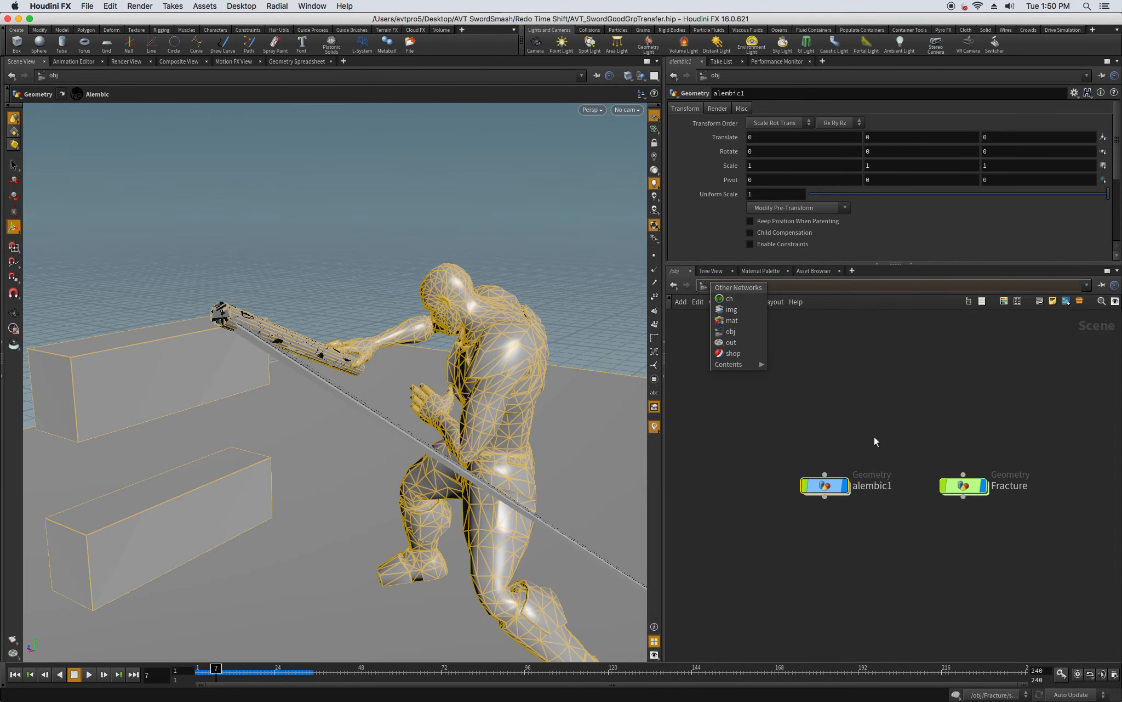
double_click(964, 492)
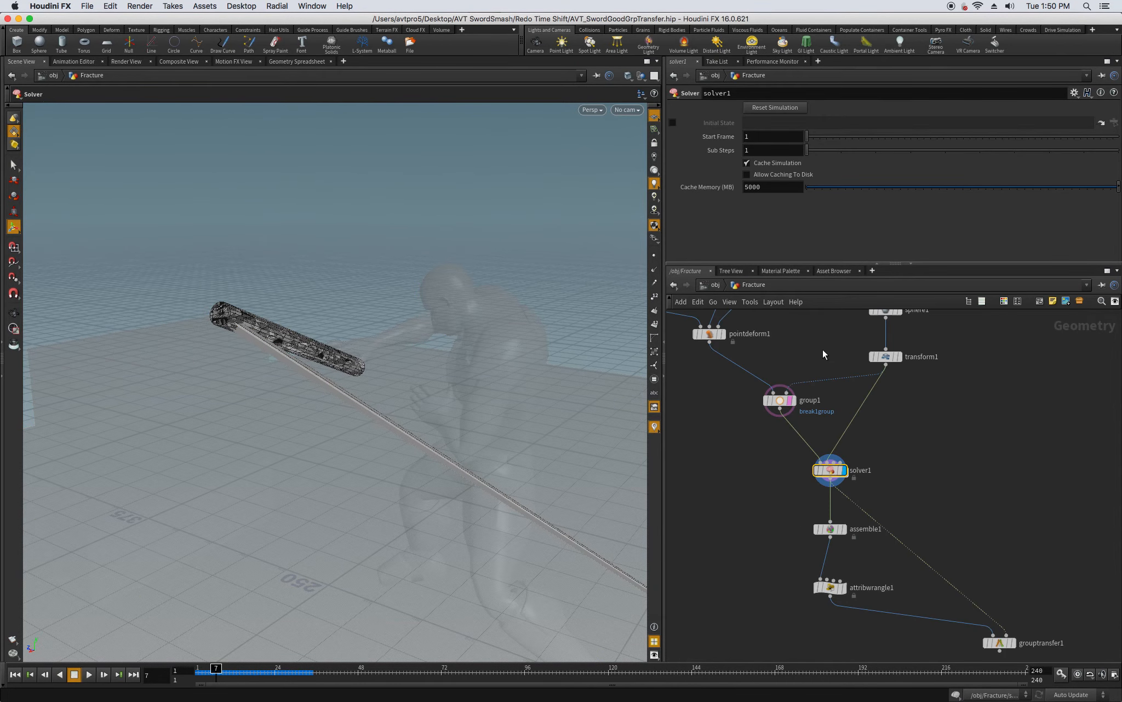
middle_drag(779, 343, 925, 563)
middle_drag(814, 372, 824, 472)
click(808, 413)
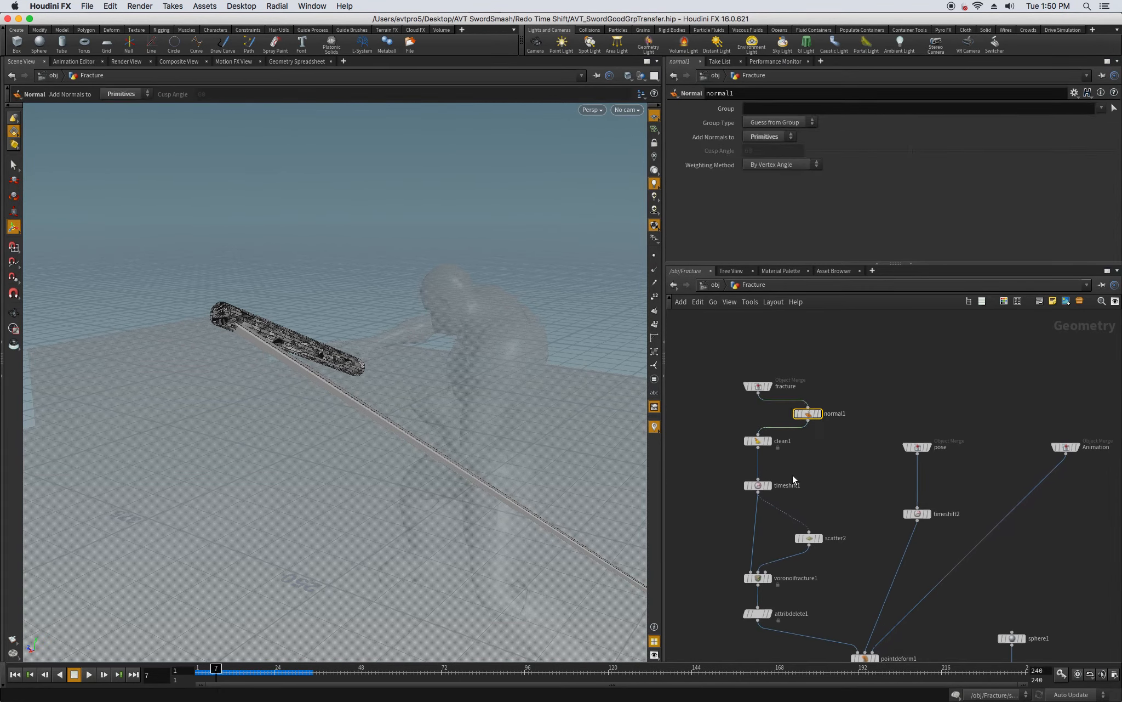
key(Delete)
click(758, 440)
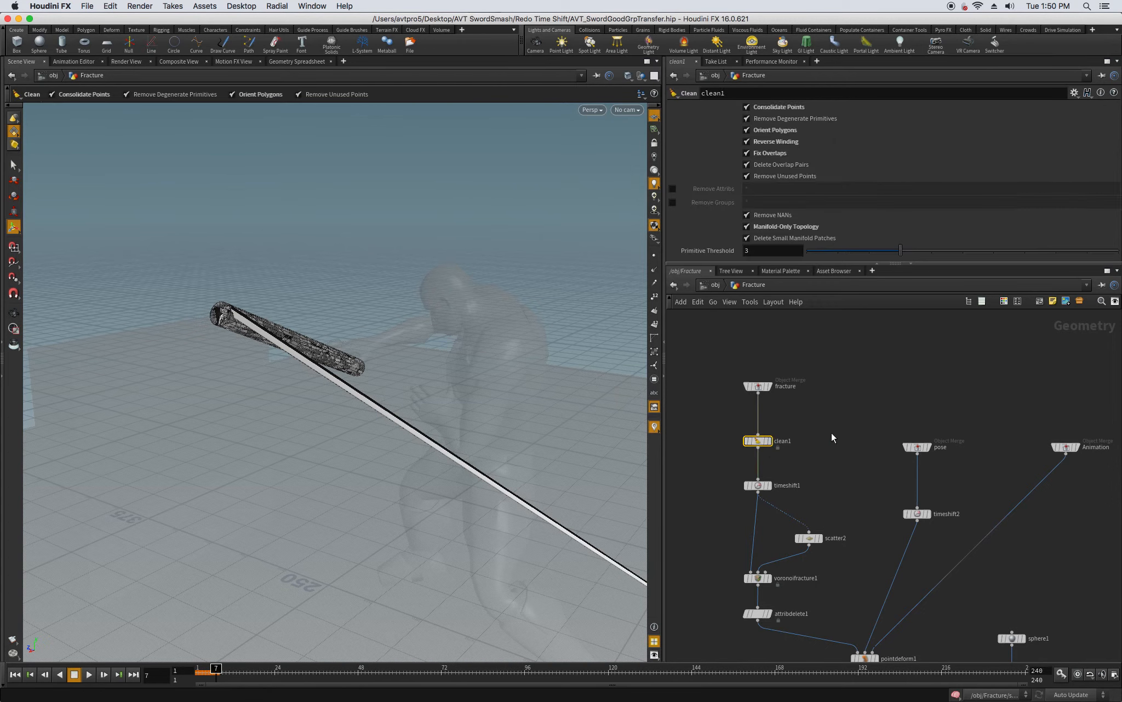
key(Delete)
drag(527, 435, 499, 396)
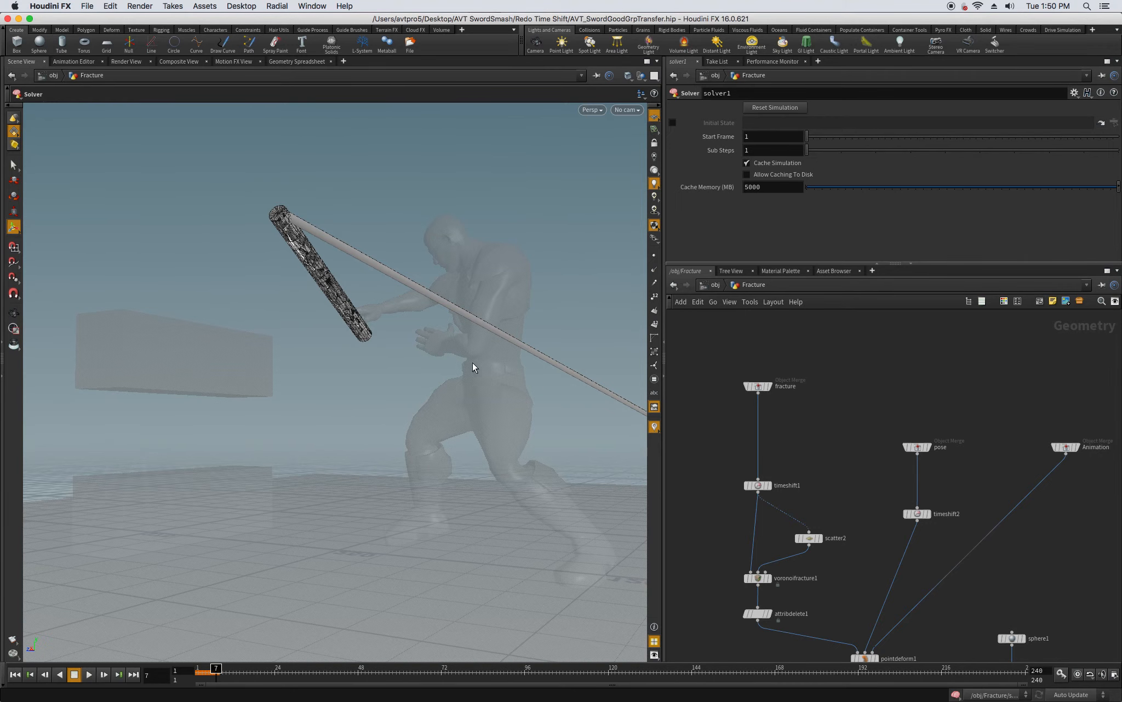
Go back into the alembic1 network and display the OUT_sword node's output
double_click(713, 285)
click(868, 396)
click(862, 428)
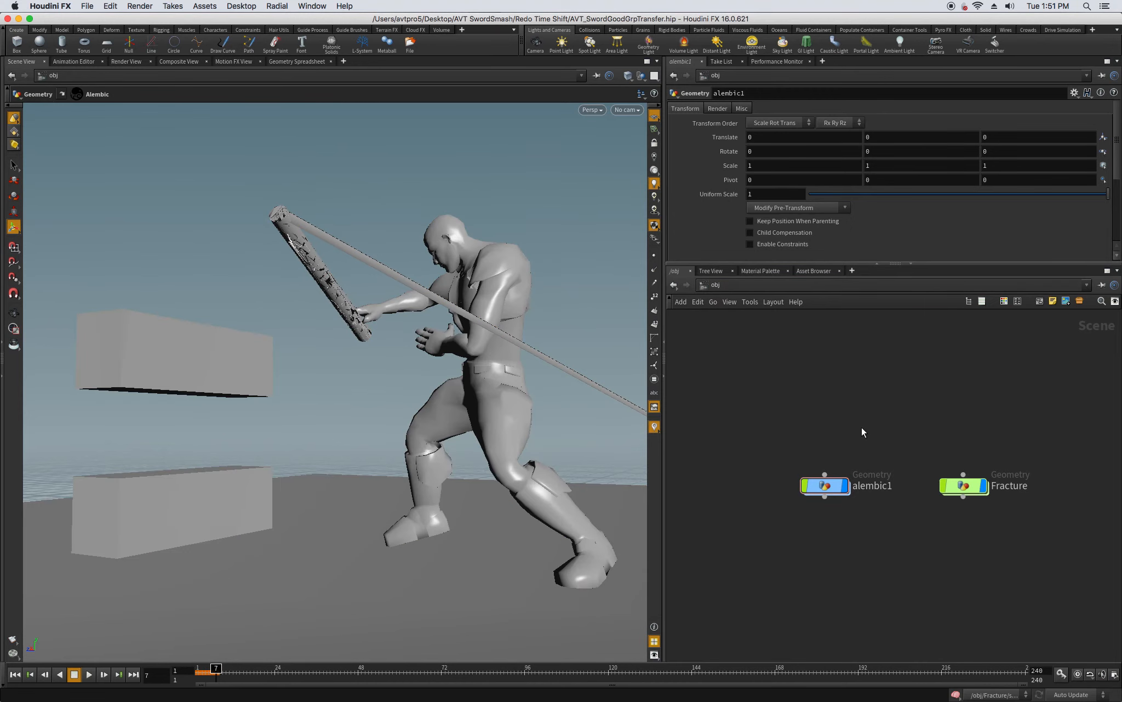
double_click(825, 485)
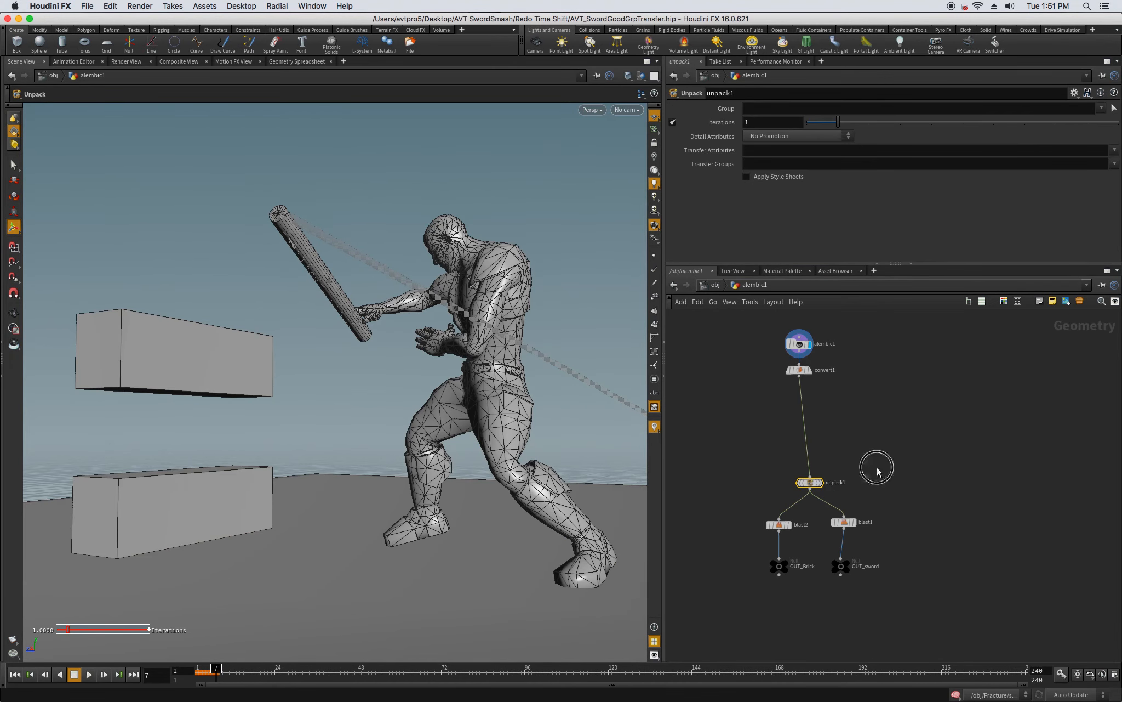
click(877, 470)
click(853, 553)
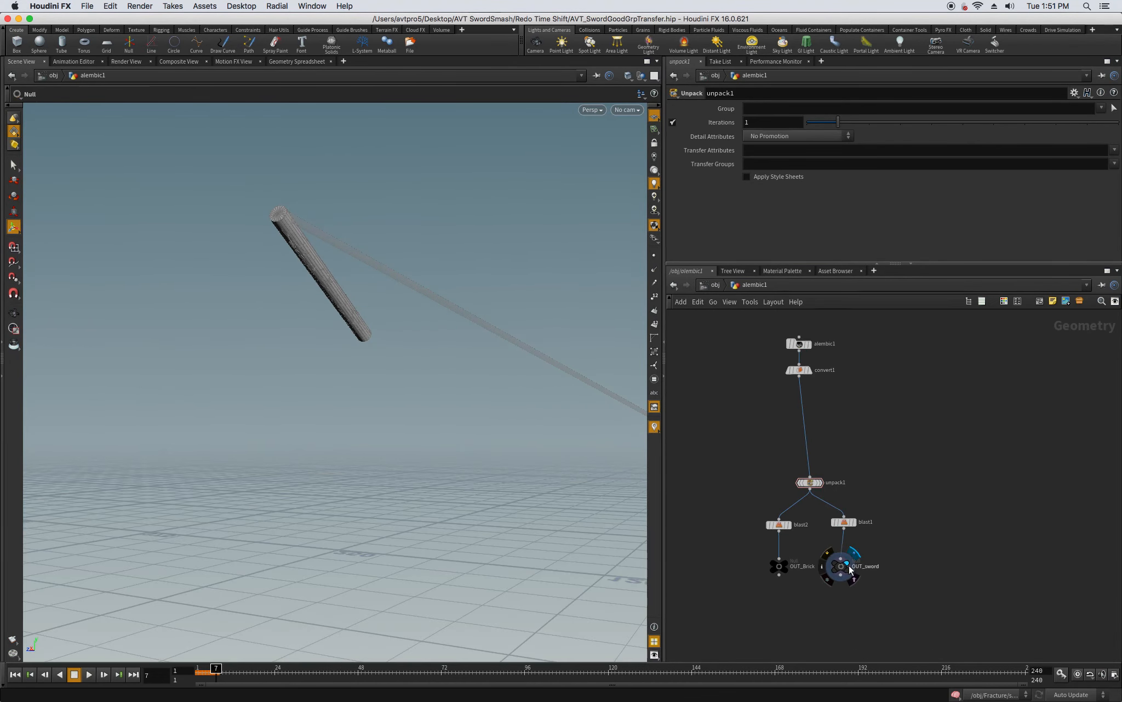
Display the OUT_Brick node's output in alembic1 and delete the Fracture geometry object from the scene level
click(790, 555)
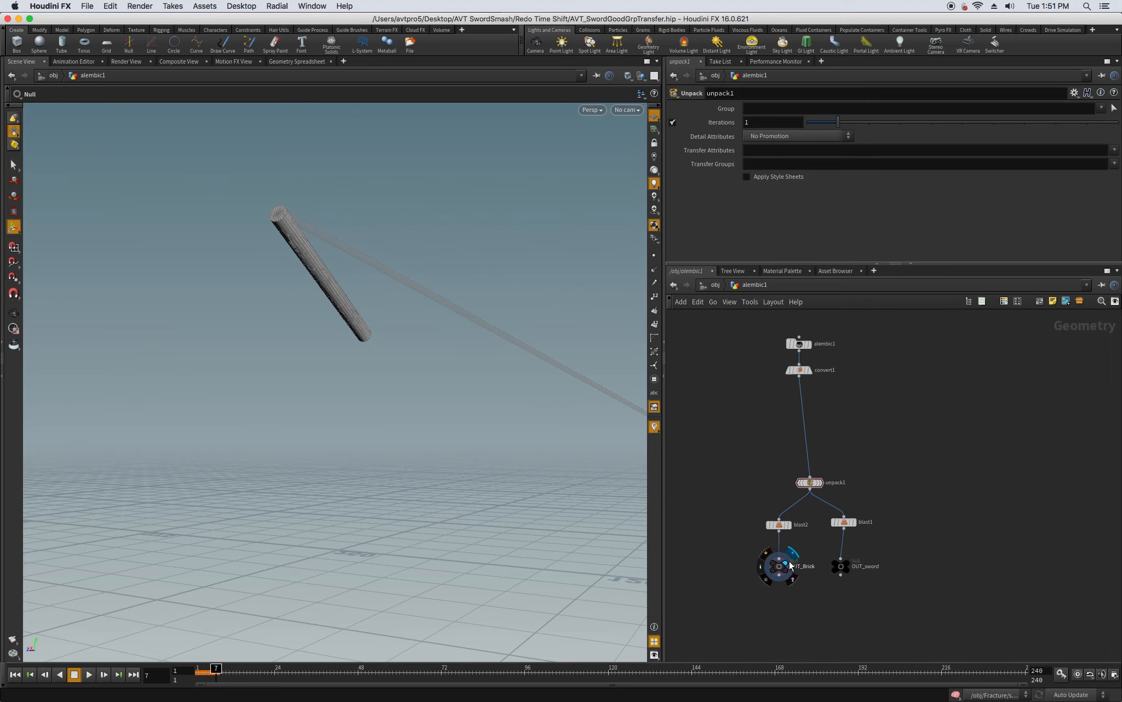
click(712, 285)
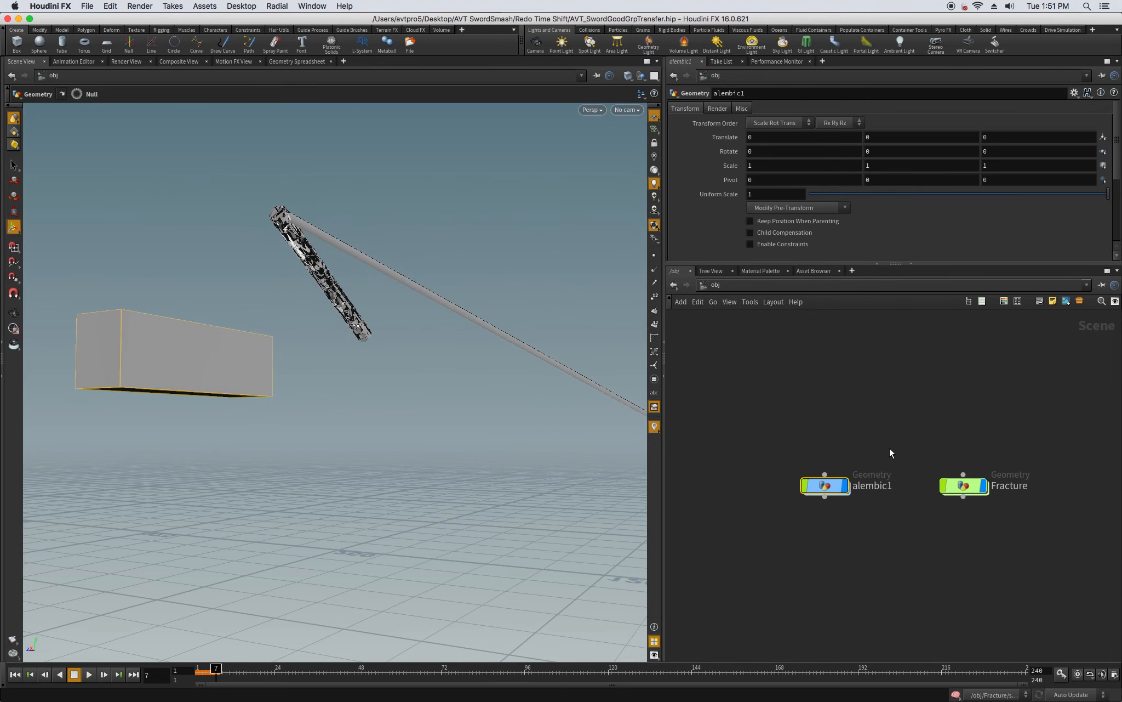
click(962, 490)
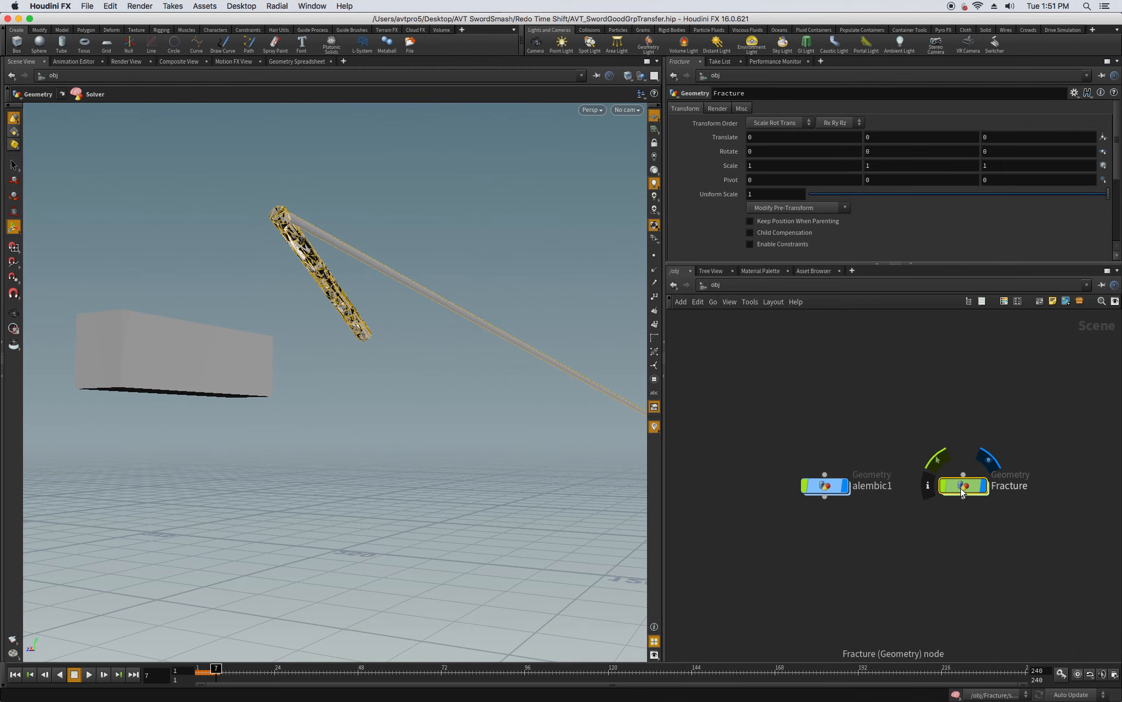
key(Delete)
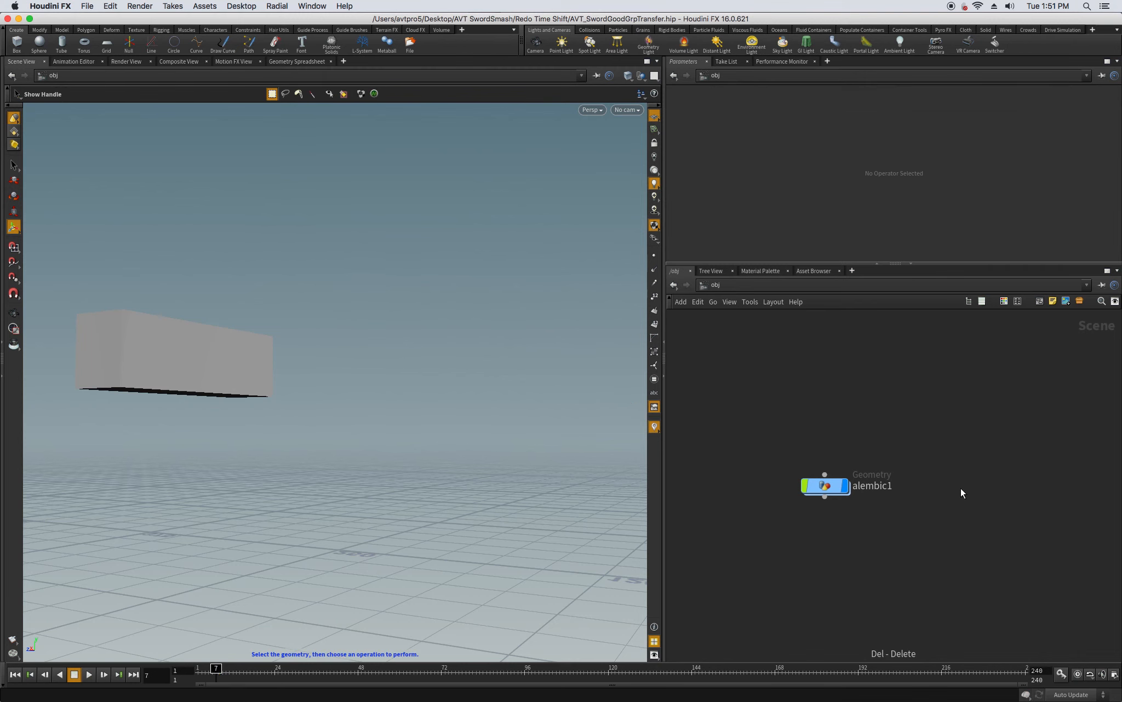
Enter the remaining alembic1 network and display the OUT_sword node's output against the templated character mesh
click(829, 486)
double_click(828, 485)
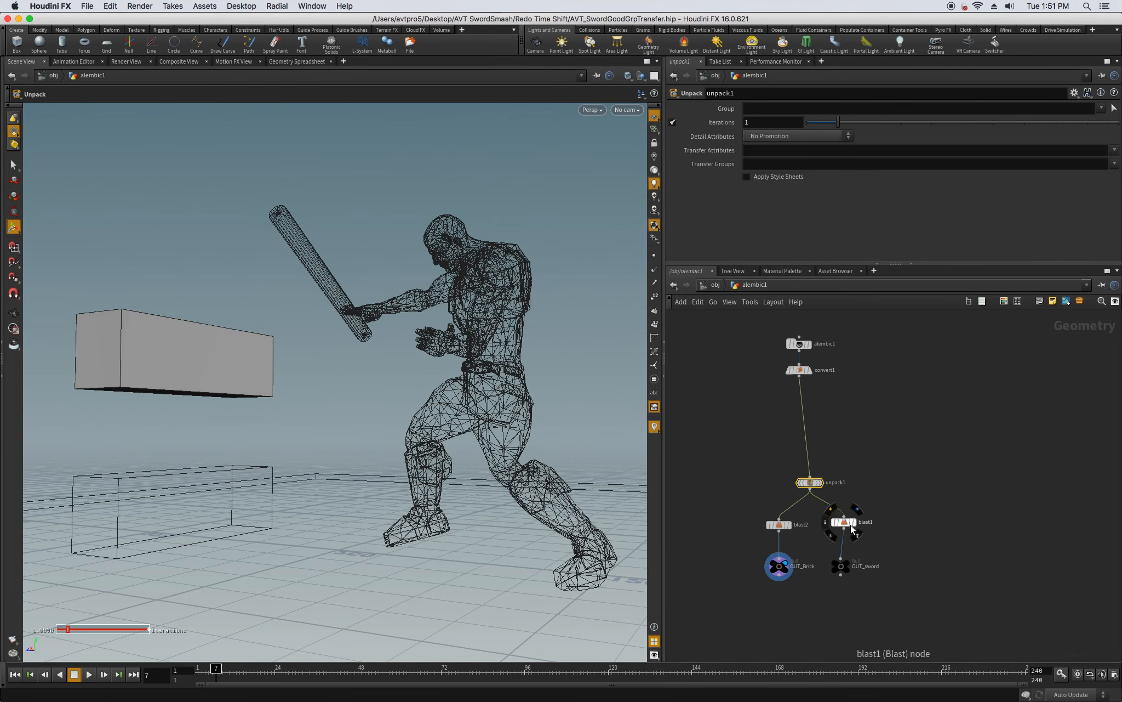
click(847, 566)
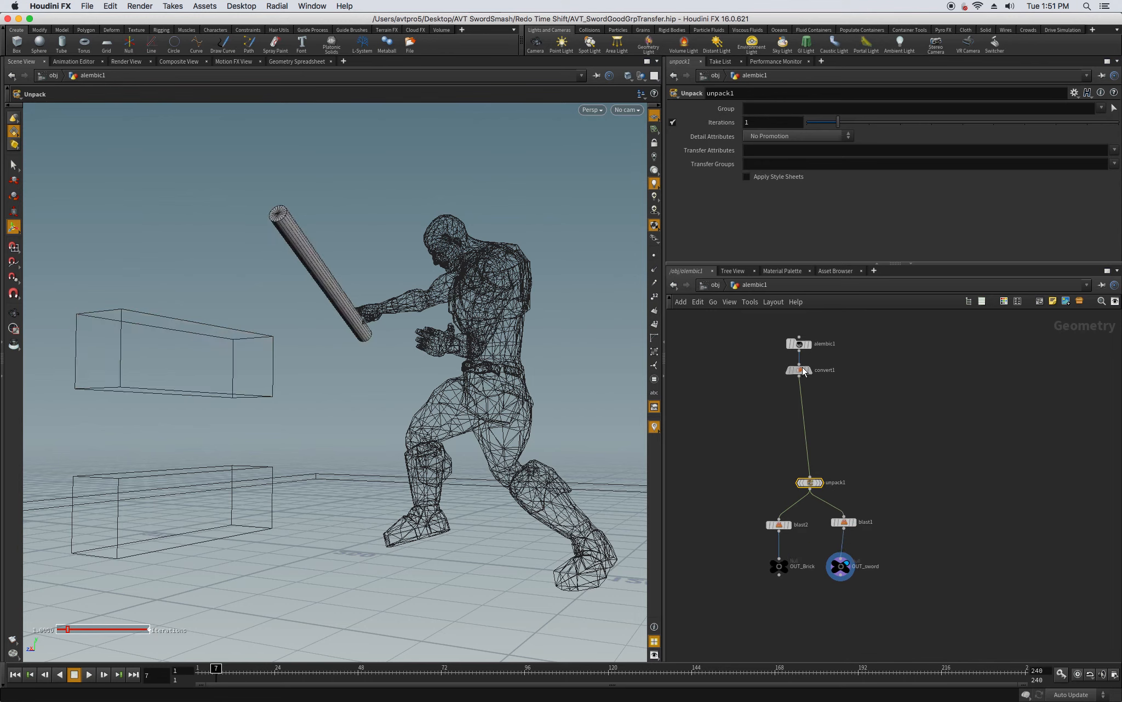
Select the convert1 node, display the source alembic1 node's output, and examine the full character scene from a slightly higher angle
click(802, 367)
click(812, 343)
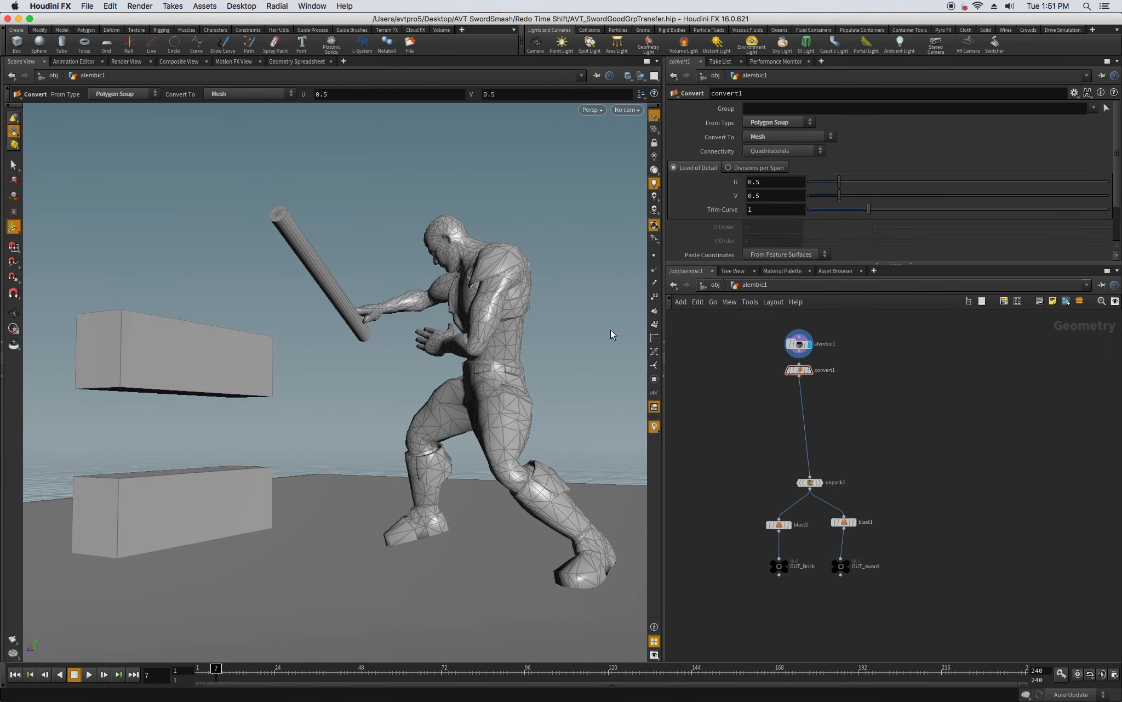
key(Escape)
drag(565, 302, 498, 281)
key(Return)
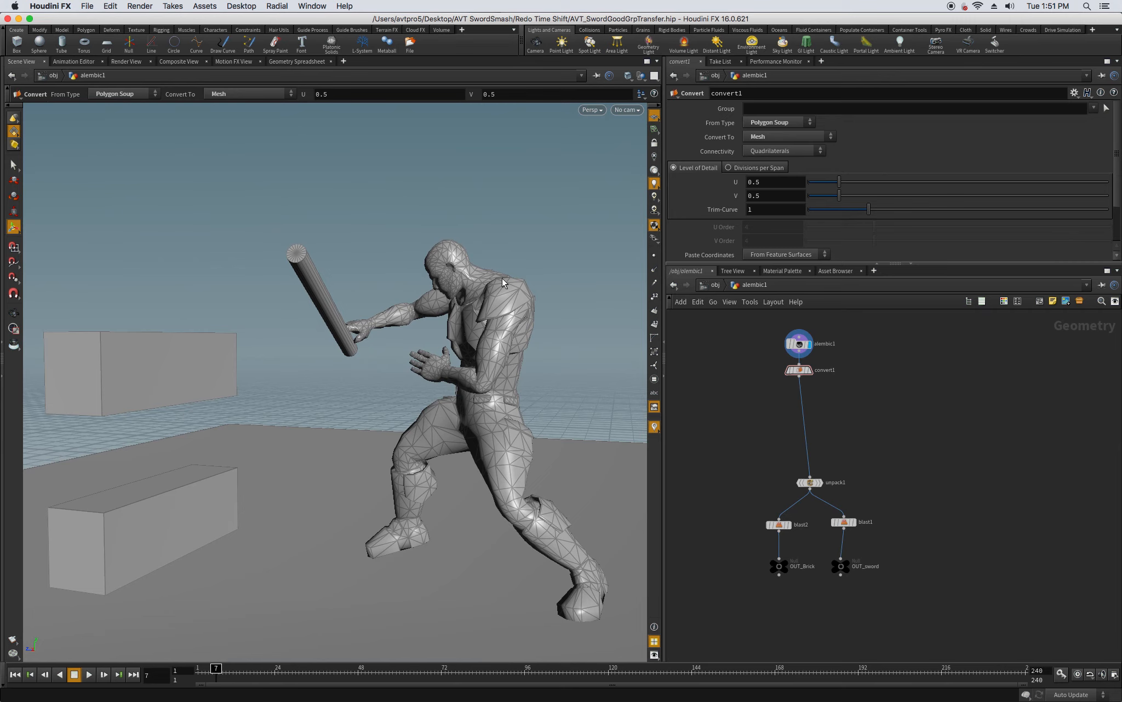
Activate geometry selection in the viewport while the source alembic1 output is displayed
click(735, 425)
key(s)
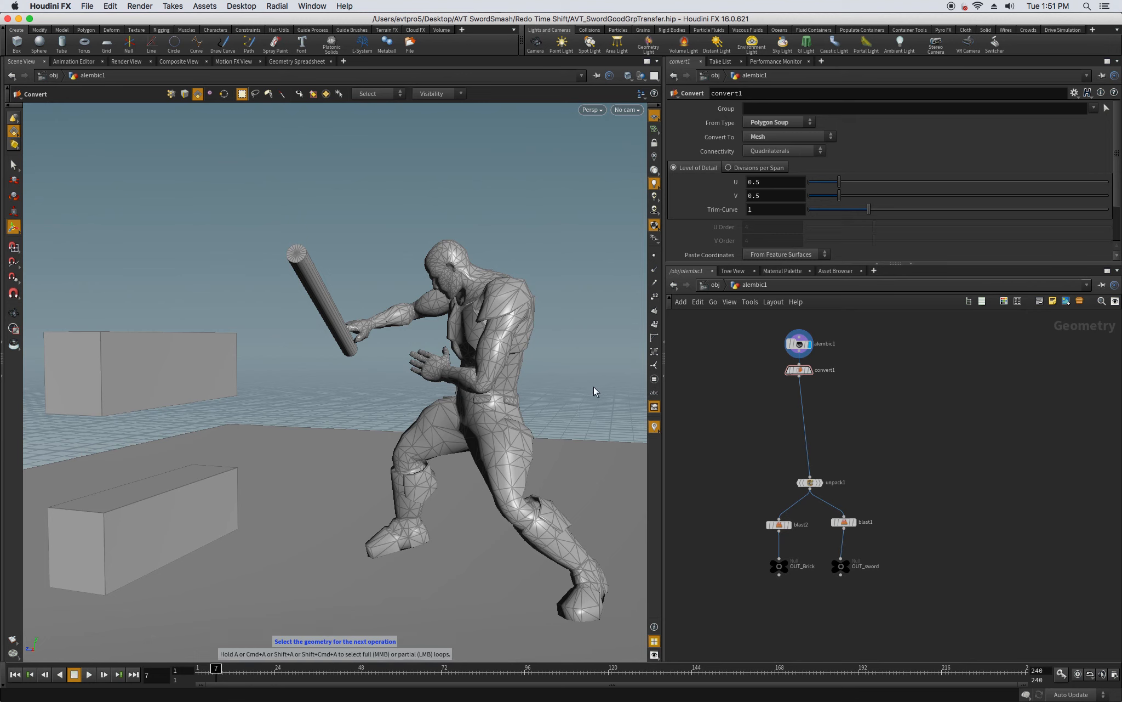
click(727, 439)
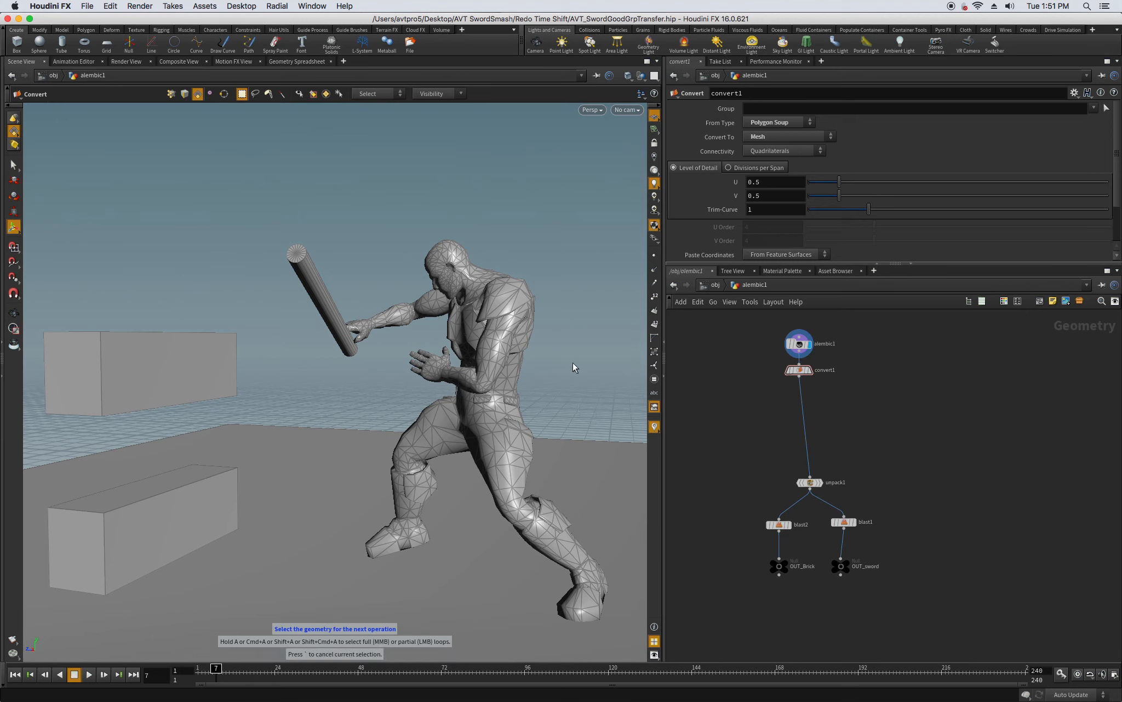